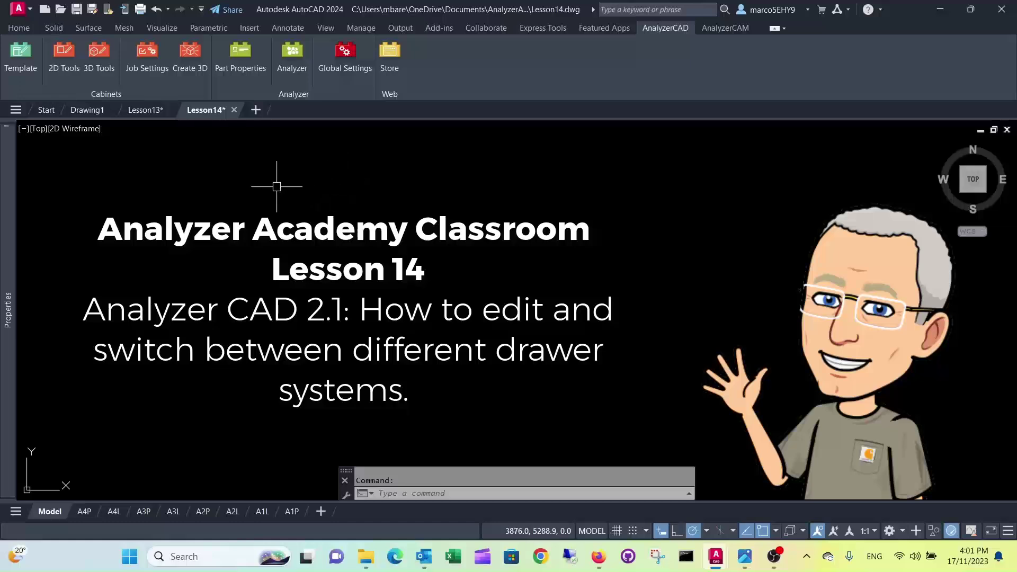
- Set the Job Specific Settings Drawer Type to Blum Tandem and close the dialog
left_click(145, 50)
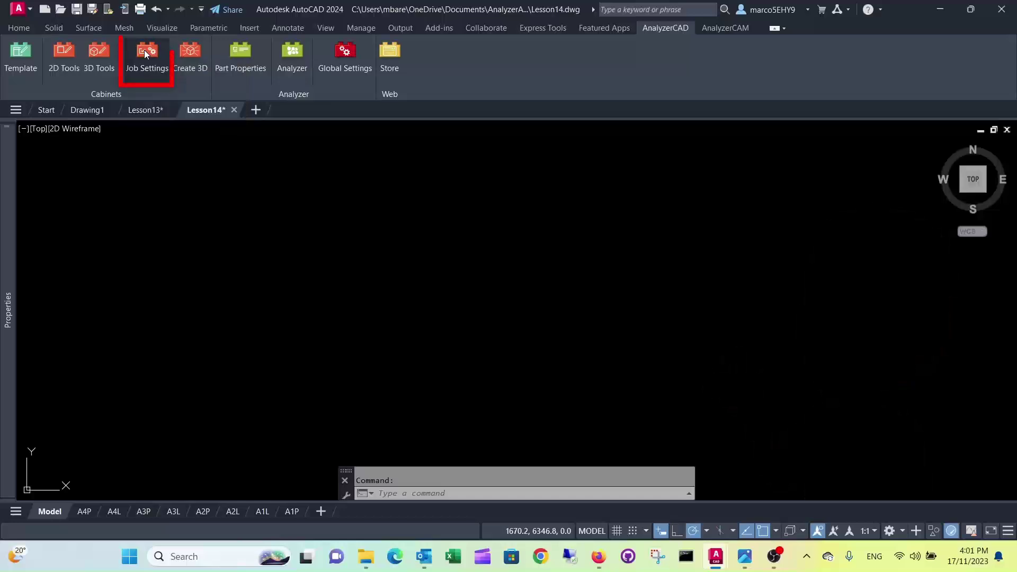
left_click(578, 111)
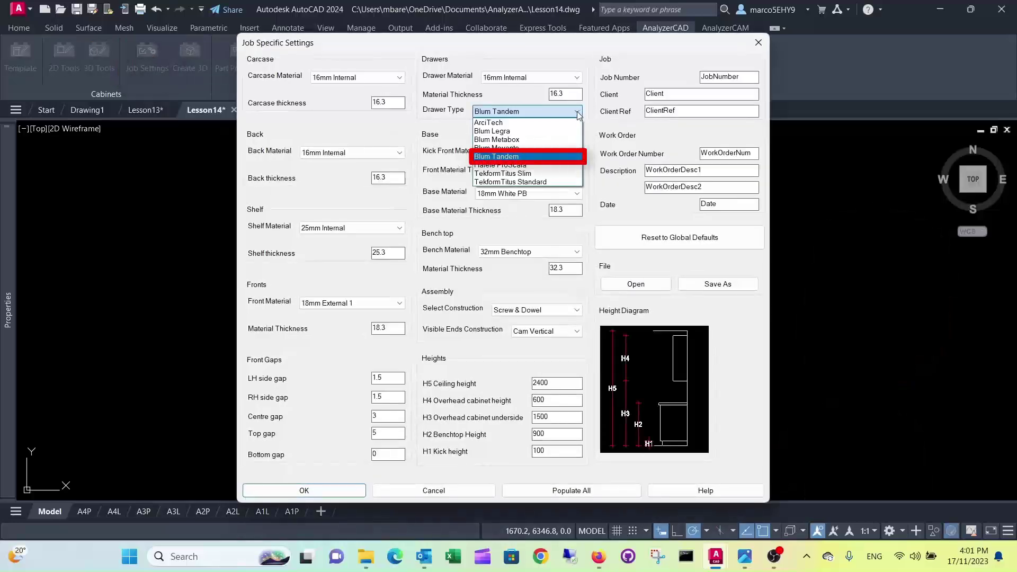
left_click(530, 158)
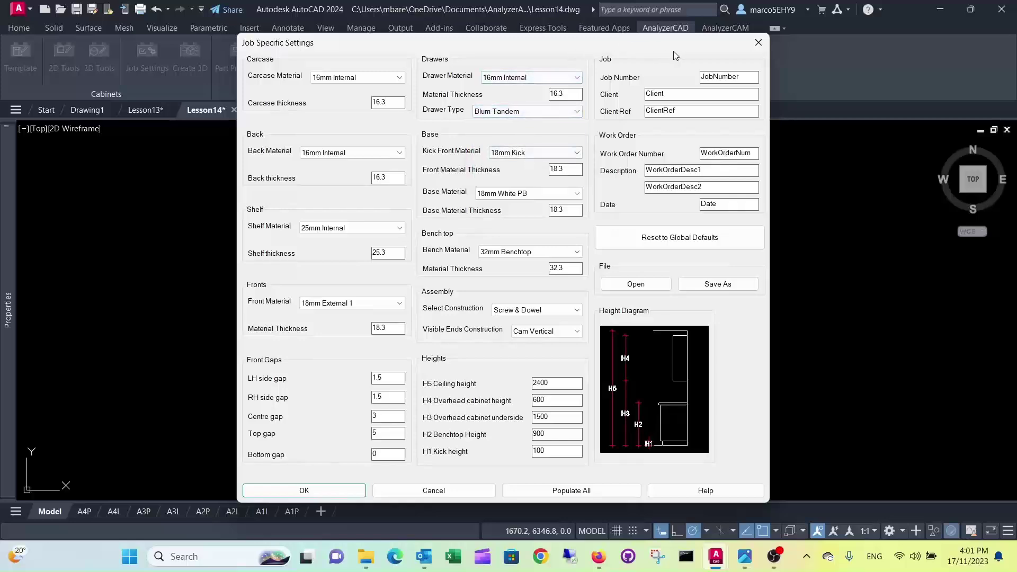
left_click(759, 42)
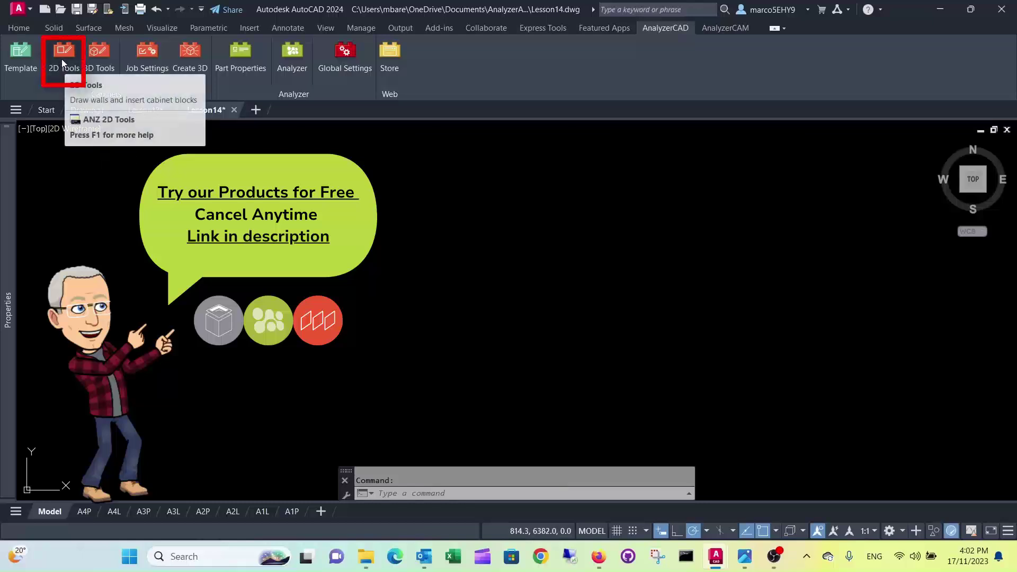
- Insert an FP Base Unit 4 Drawer Equal finger-pull base cabinet into the plan with finger-pull height 30
left_click(62, 64)
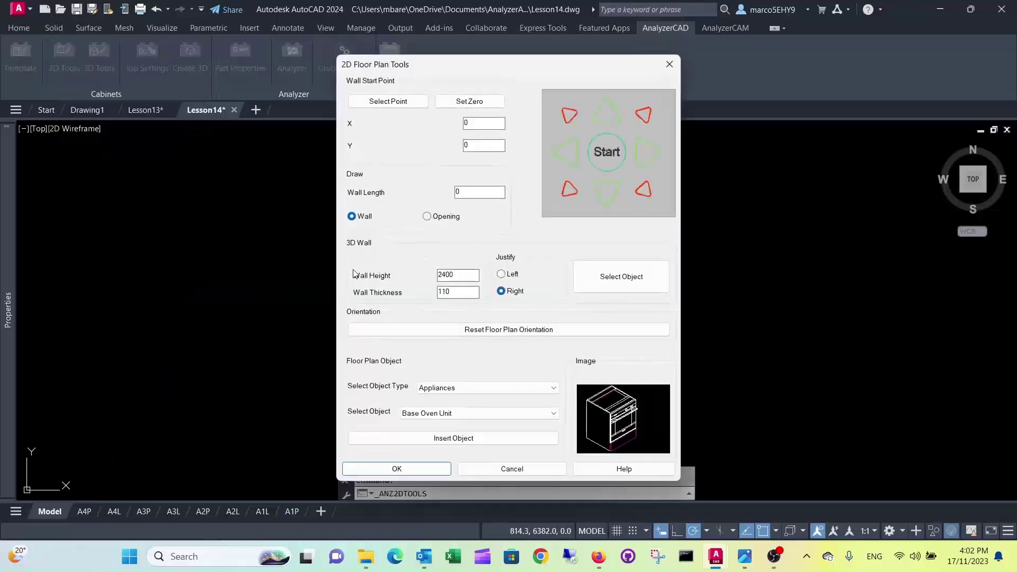
left_click(550, 388)
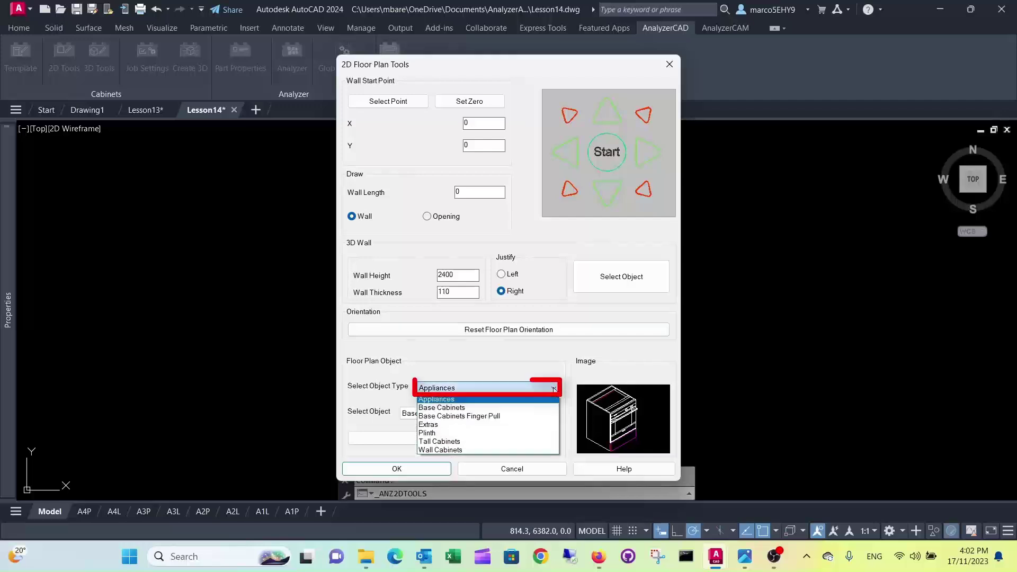
left_click(524, 416)
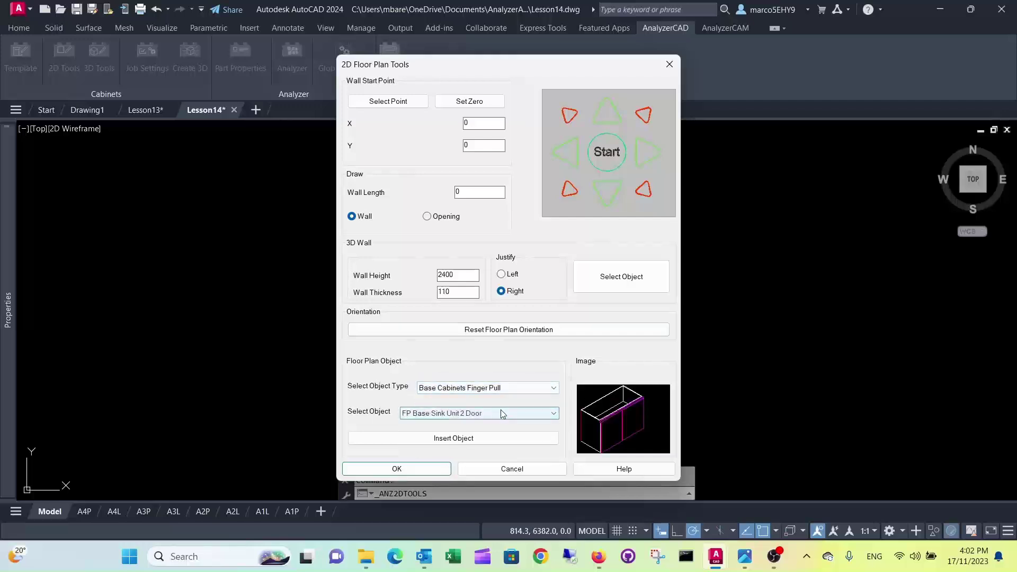
left_click(553, 415)
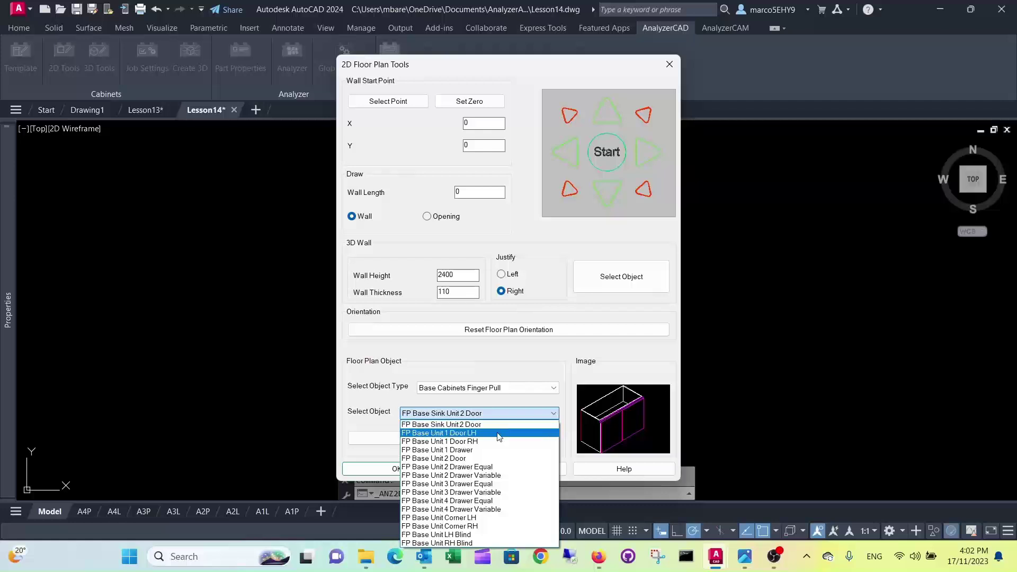
left_click(477, 501)
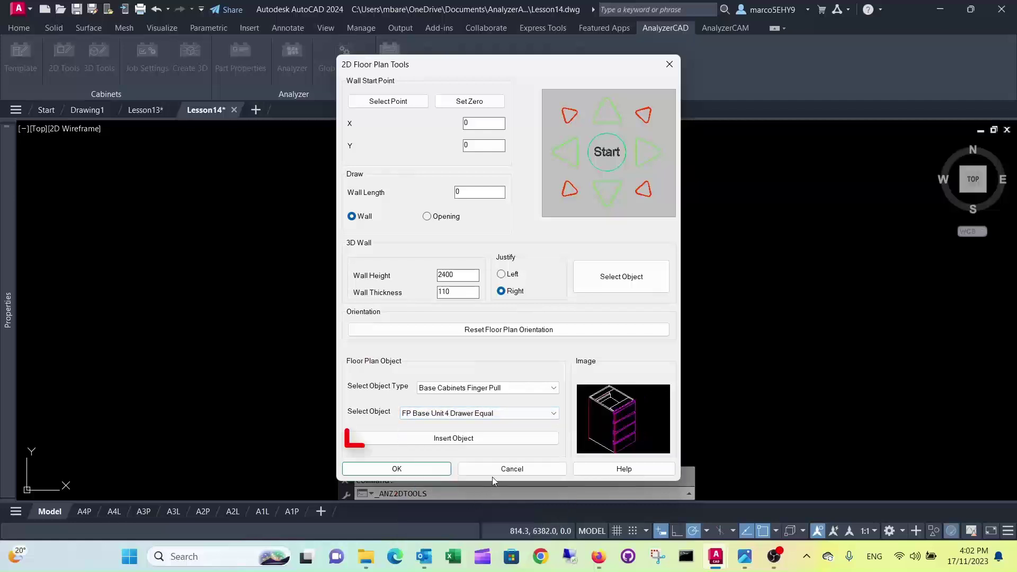
left_click(510, 440)
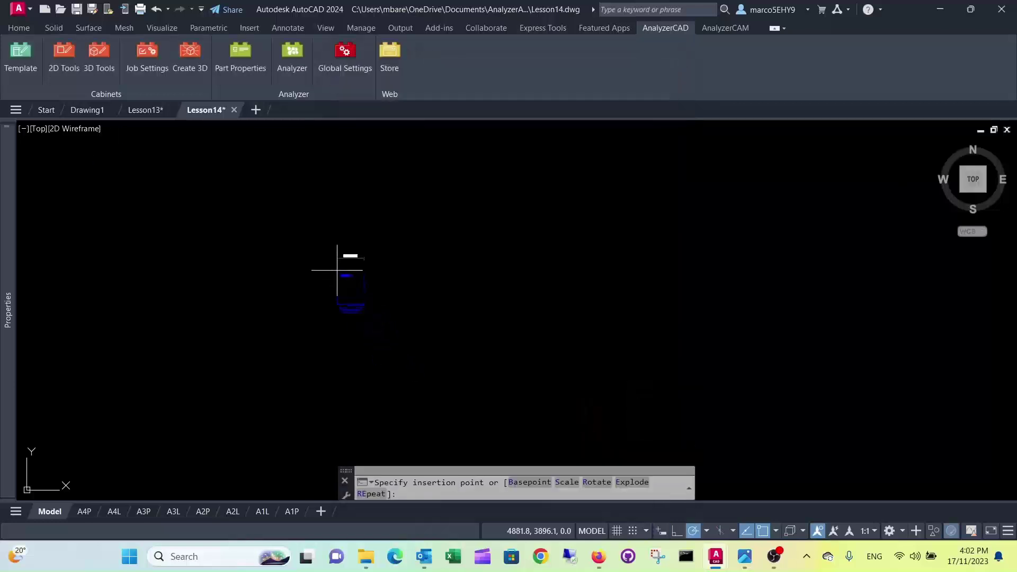
left_click(336, 269)
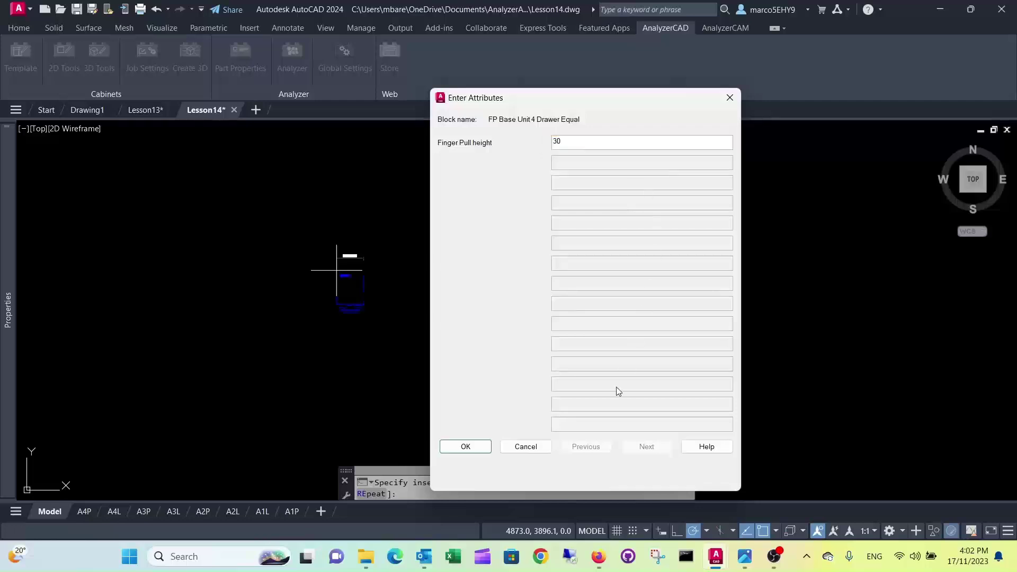
left_click(465, 446)
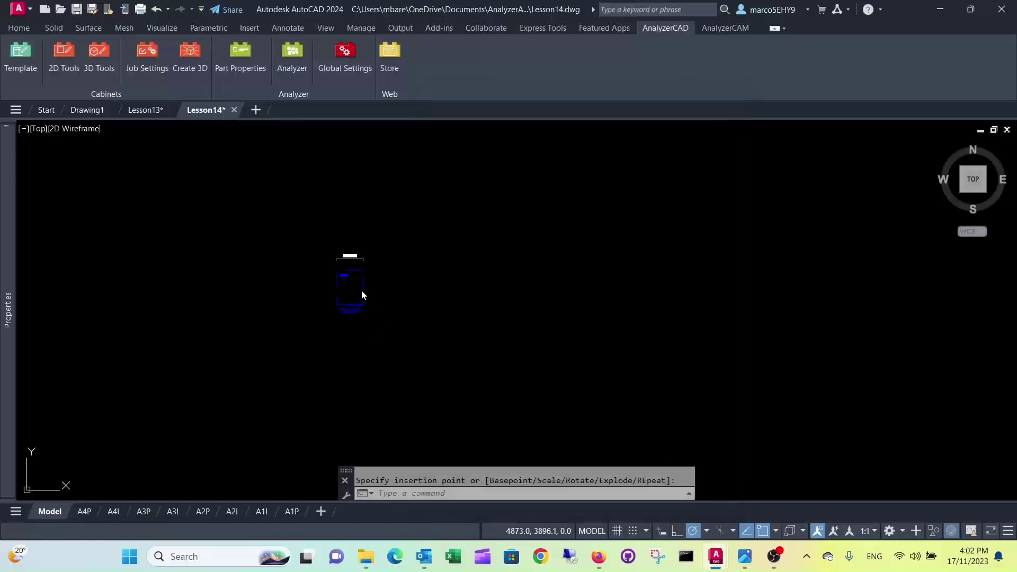
left_click(346, 305)
- Orbit to a 3D view and generate the 3D four-drawer cabinet from the 450 BU4DRW block
middle_click_drag(345, 305, 356, 363, "shift")
scroll(356, 363, "up", 4)
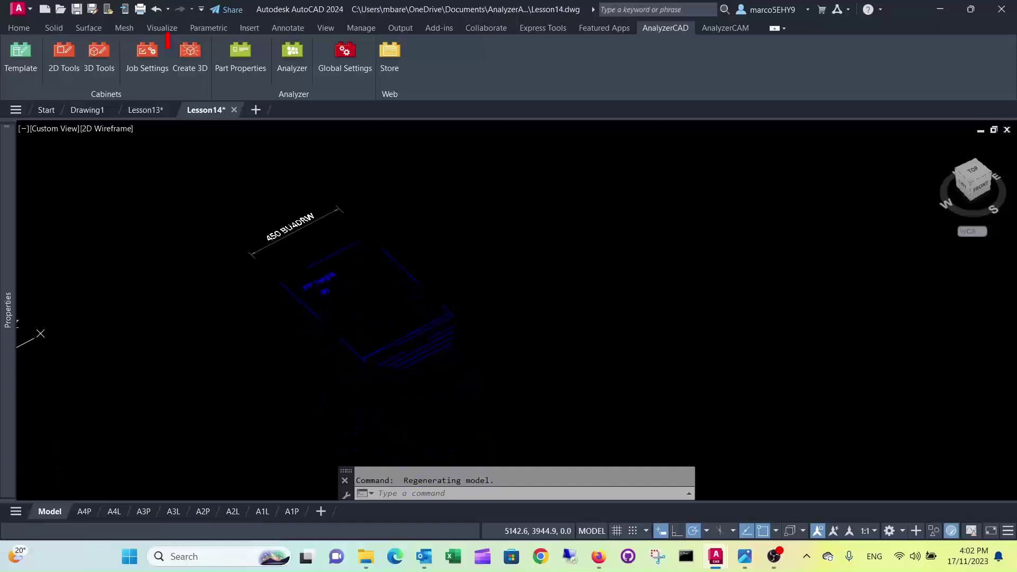
left_click(189, 58)
left_click(373, 345)
key("Return")
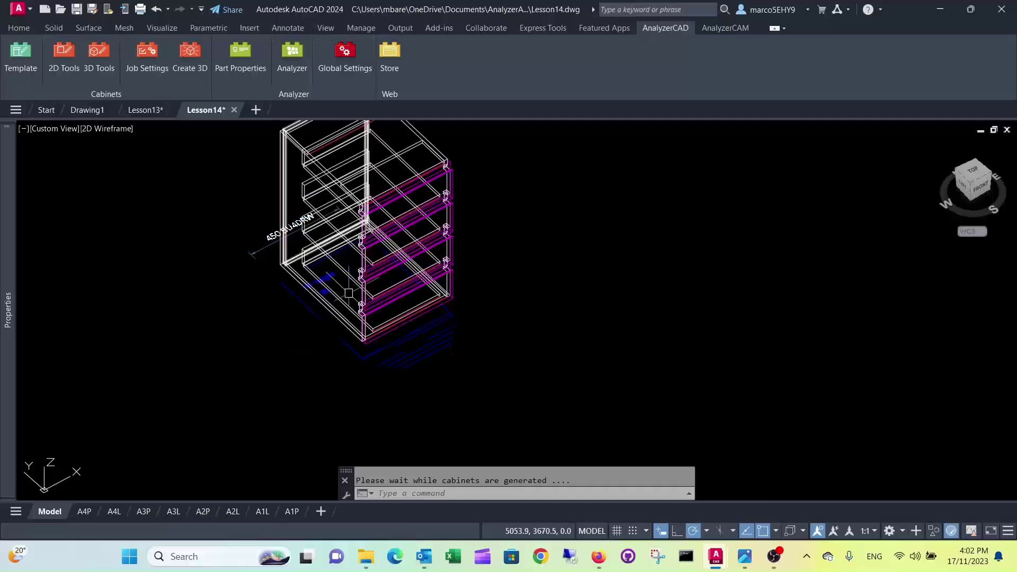
- Inspect the 3D cabinet from the front and start the Analyzer export command
middle_click_drag(348, 293, 301, 319, "shift")
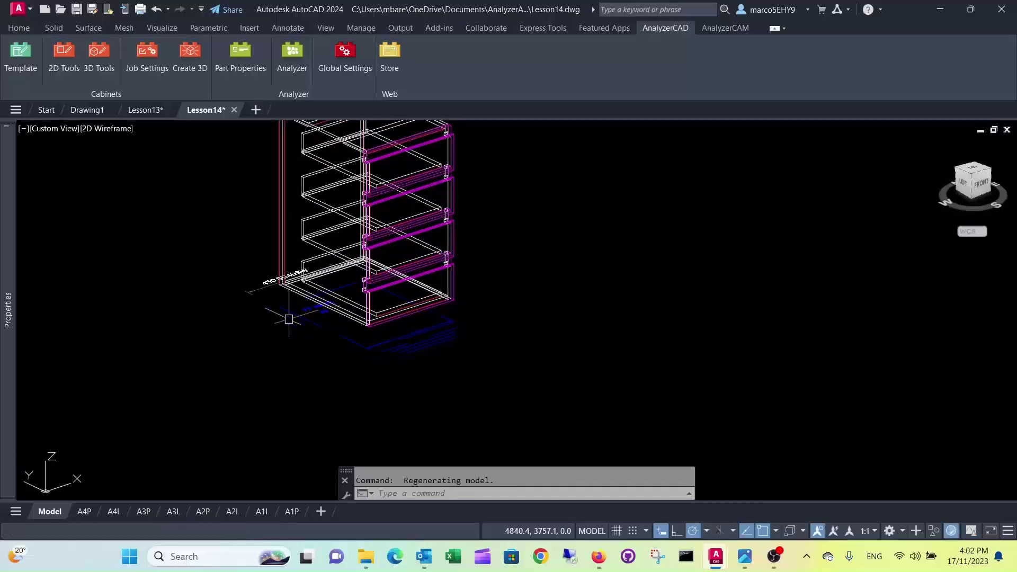
scroll(307, 262, "up", 5)
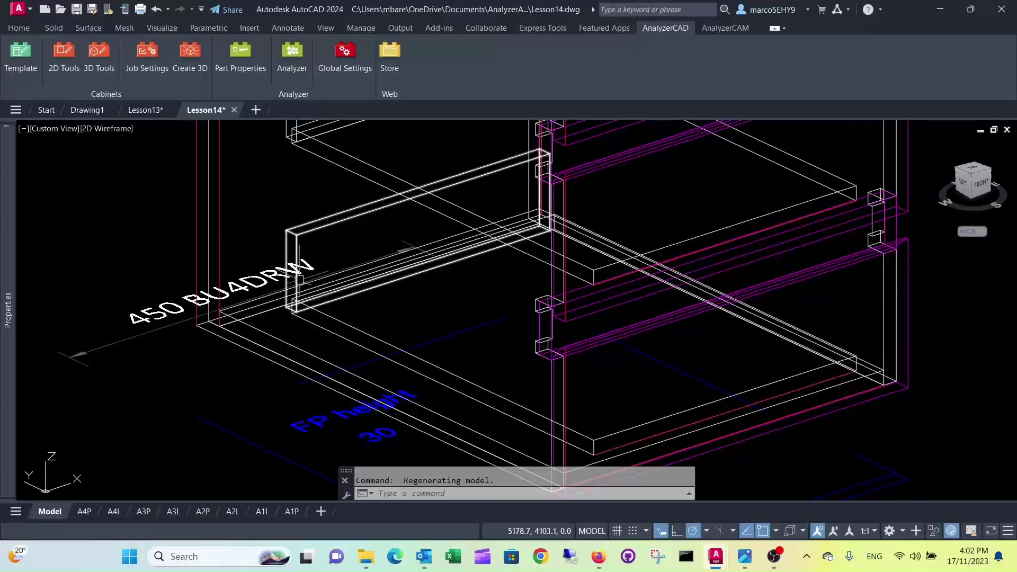
scroll(368, 288, "down", 6)
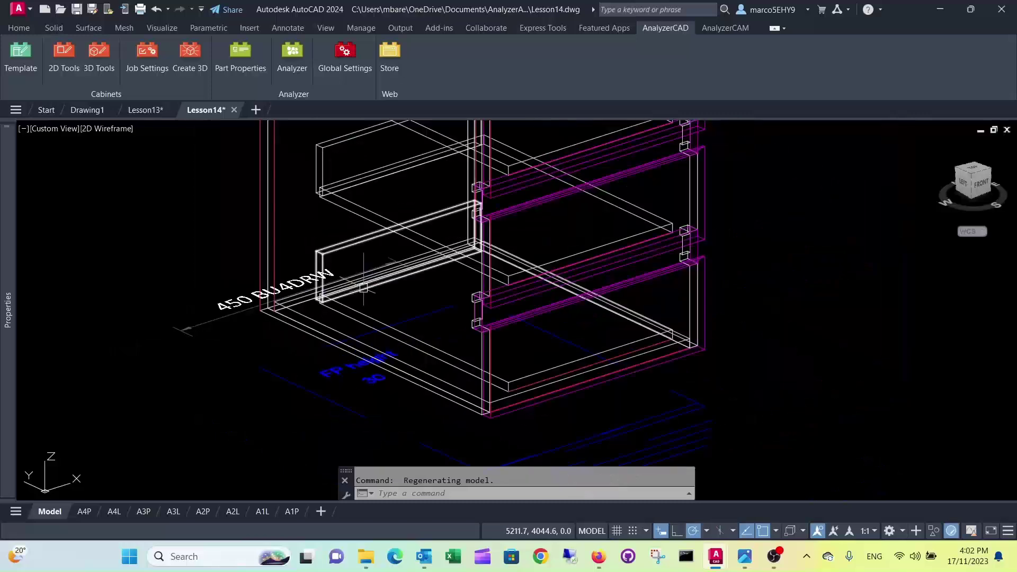
middle_click_drag(337, 214, 293, 273)
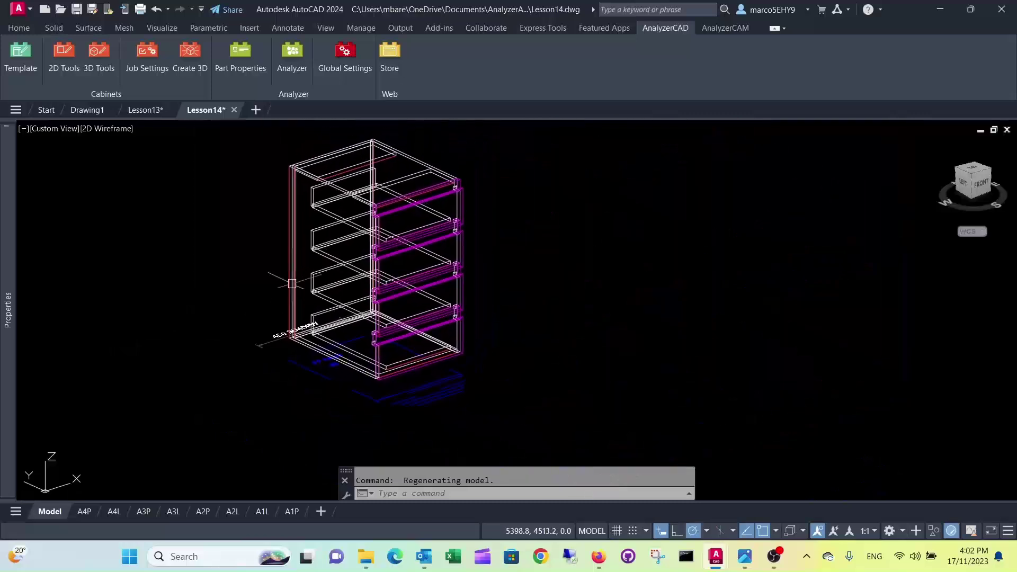
scroll(299, 154, "down", 3)
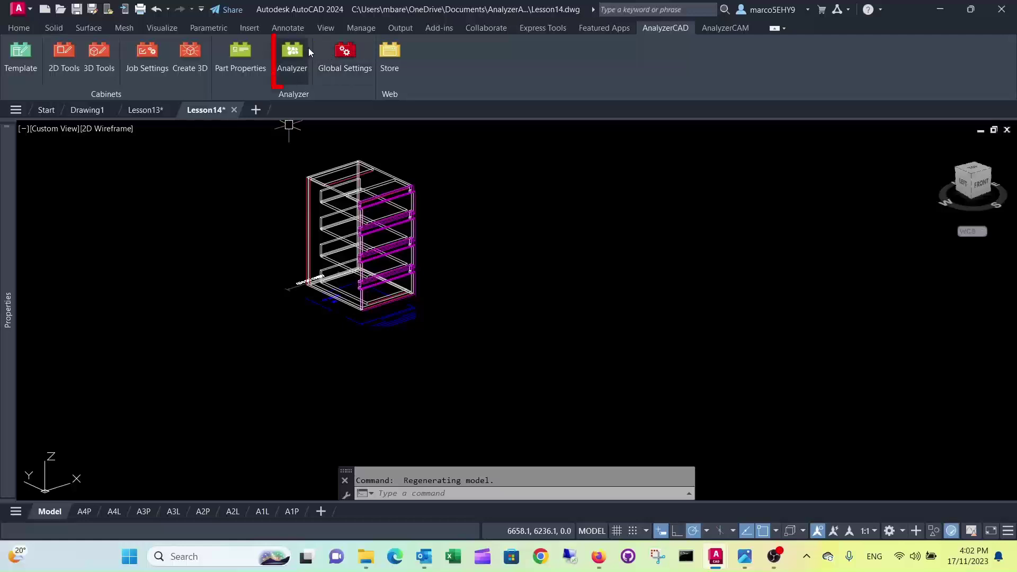
left_click(298, 51)
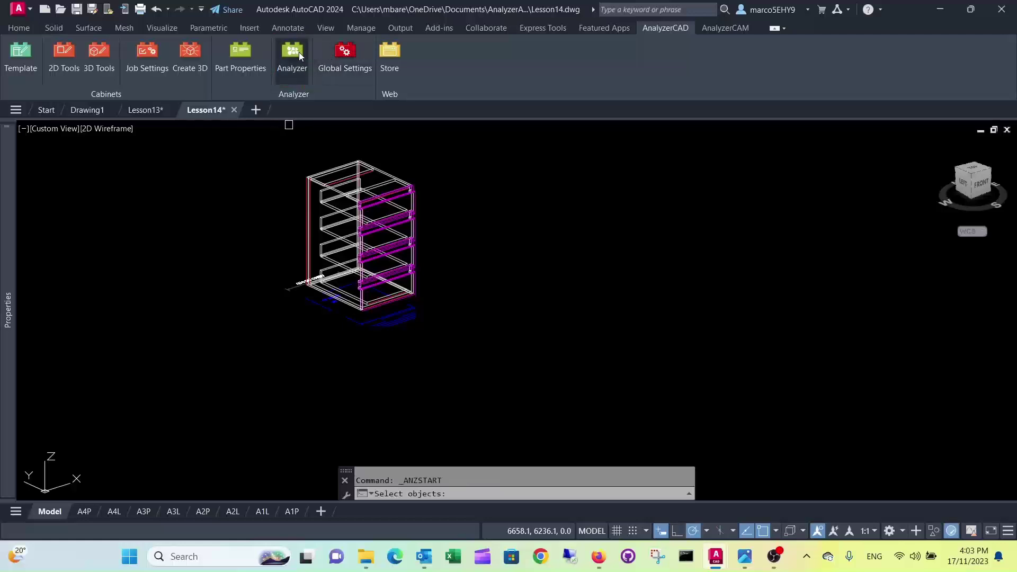
- Window-select all cabinet parts for Analyzer and accept the job details
left_click(443, 334)
left_click(276, 141)
key("Return")
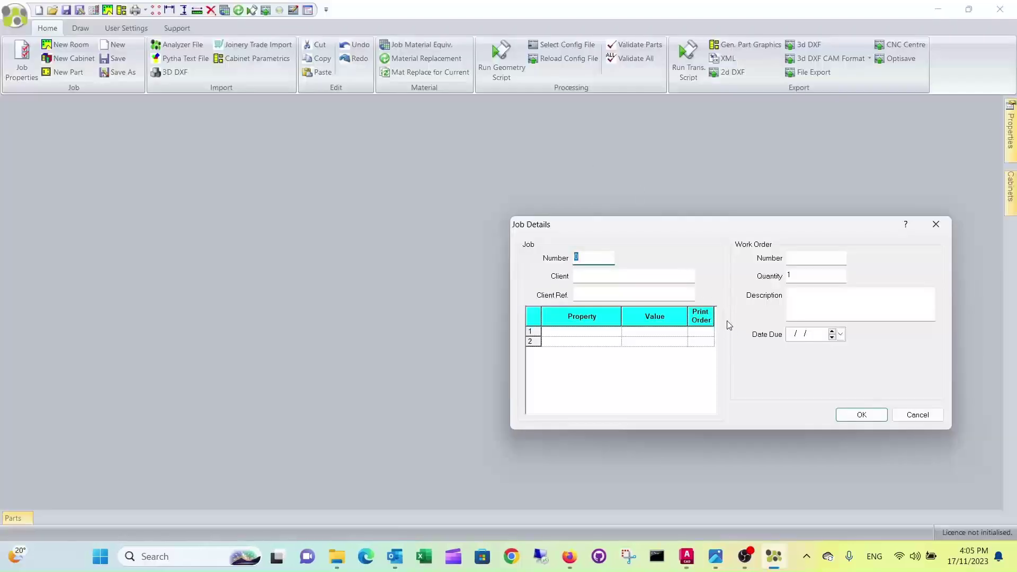
left_click(854, 414)
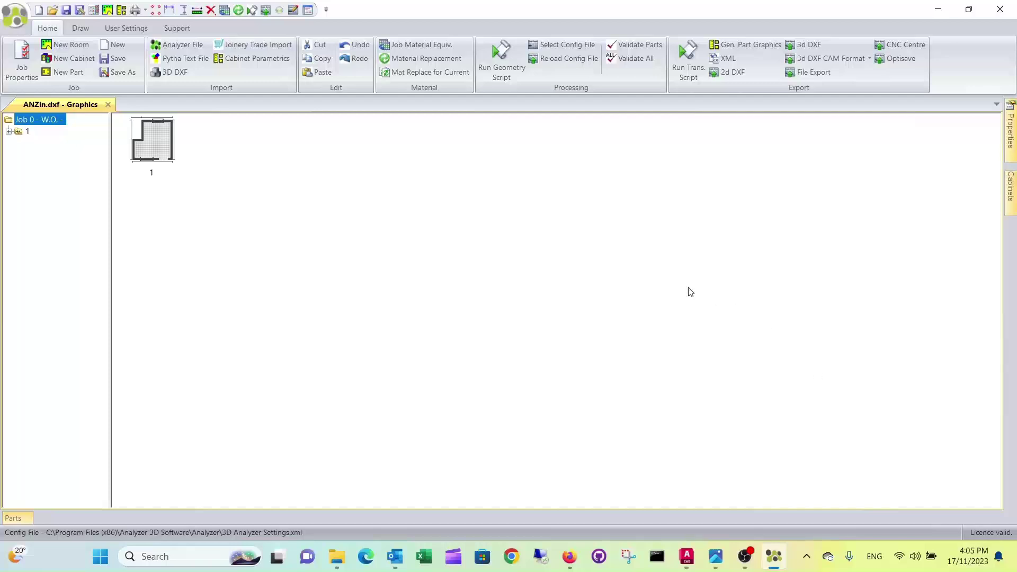
- Show Base_1's parts and run the geometry script to produce dimensioned part drawings
left_click(9, 132)
left_click(47, 143)
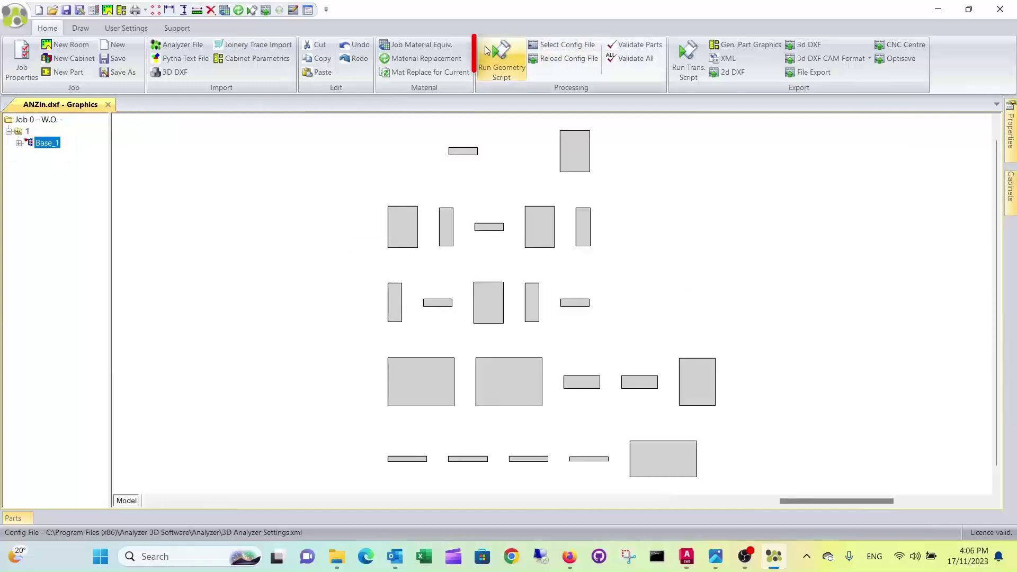
left_click(501, 53)
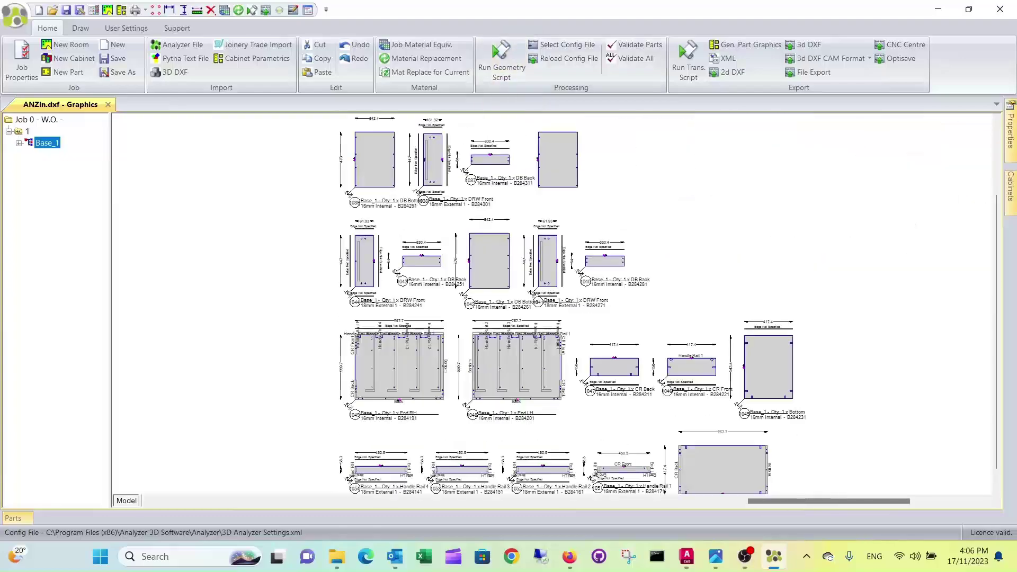
scroll(519, 352, "up", 5)
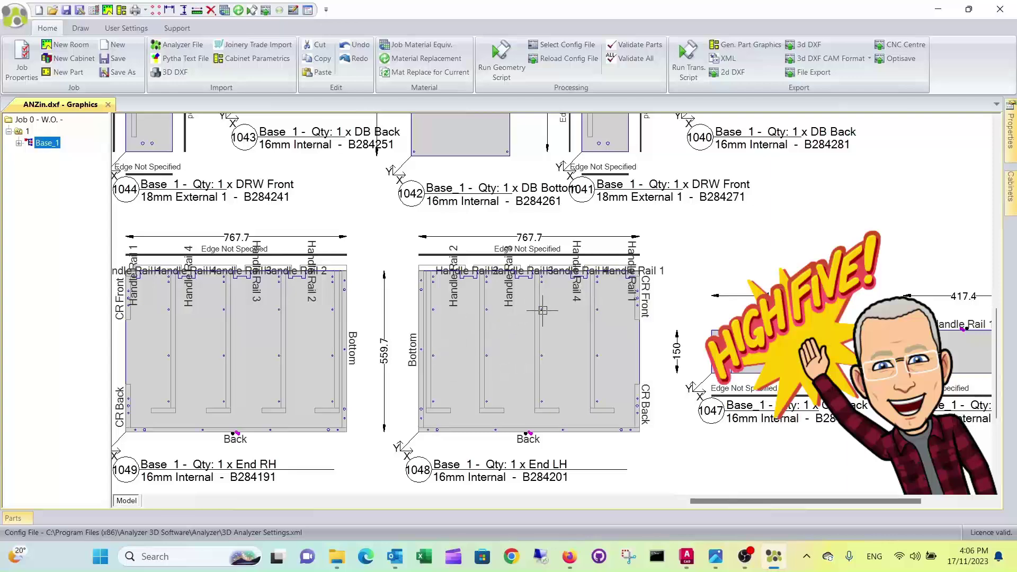
scroll(542, 310, "down", 5)
- Close Analyzer 3D without saving ANZin.dxf and orbit the AutoCAD cabinet model
left_click(999, 11)
left_click(507, 311)
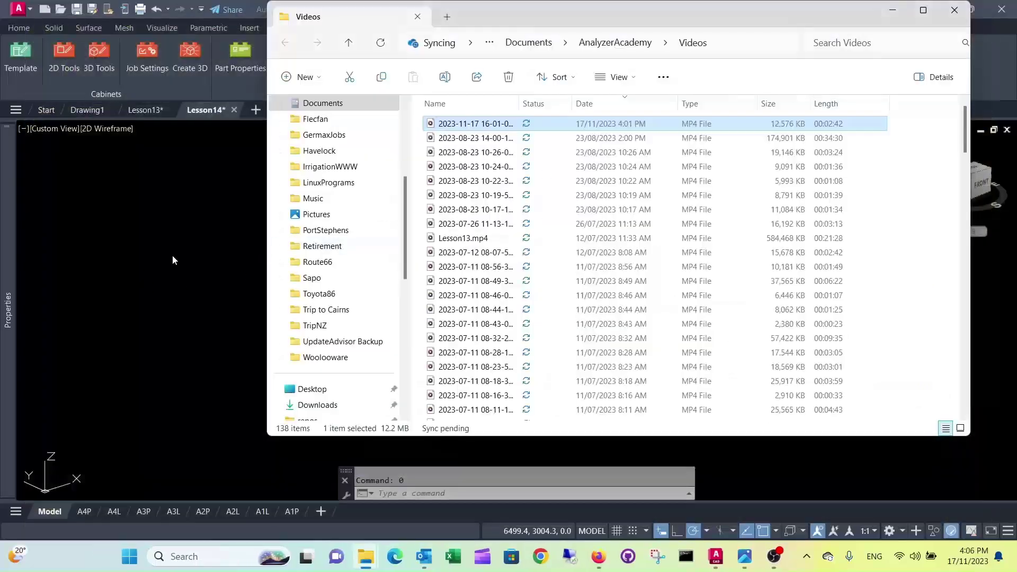
left_click(169, 262)
middle_click_drag(282, 159, 212, 402, "shift")
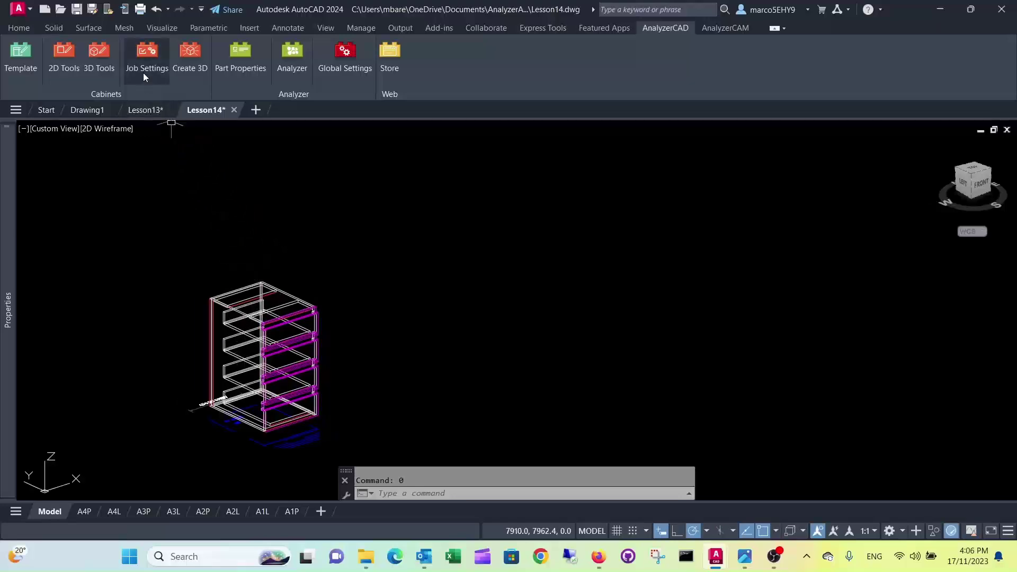
- Change the job's Drawer Type to TekformTitus Slim and apply the job settings
left_click(147, 55)
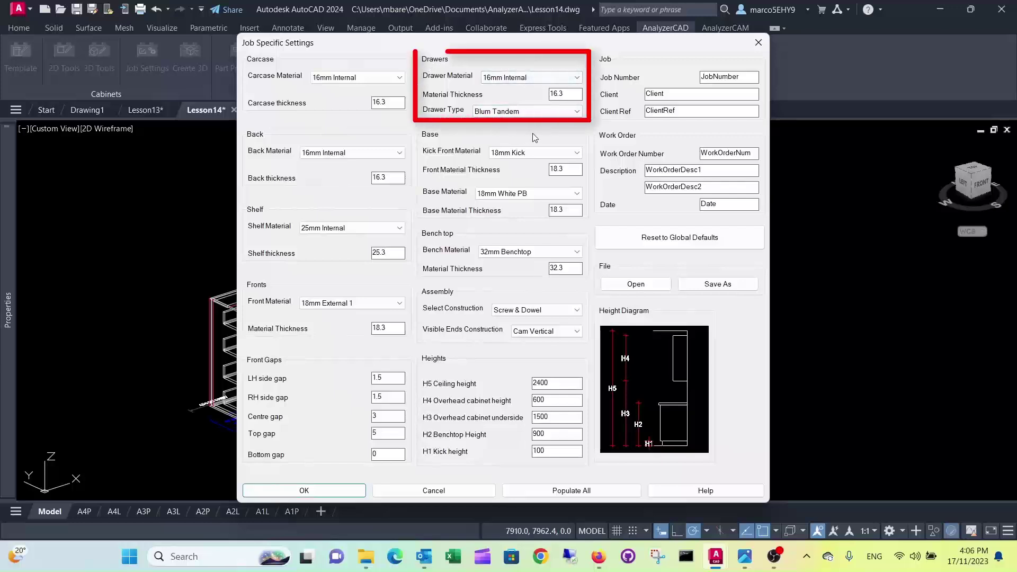
left_click(576, 112)
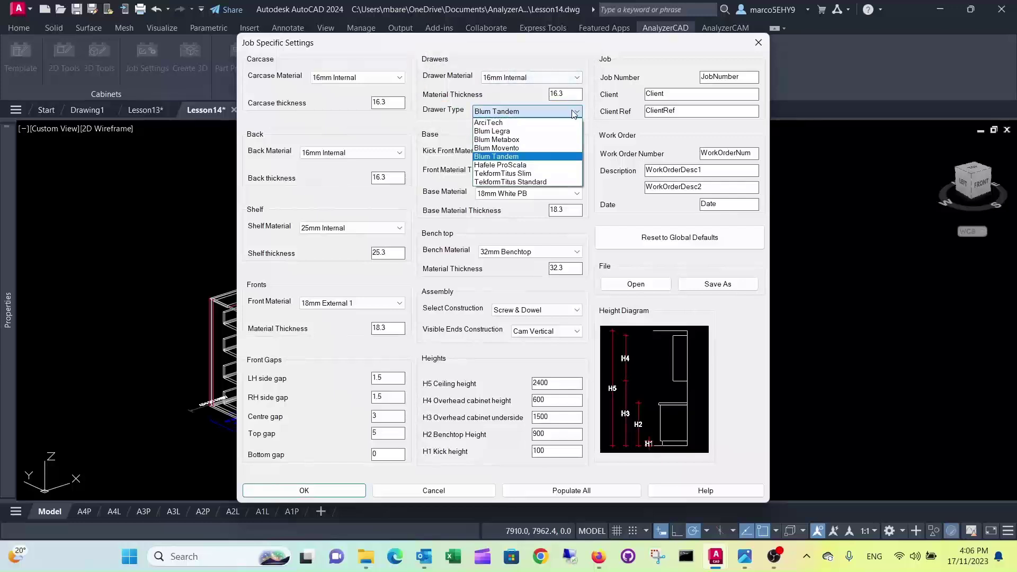
left_click(529, 175)
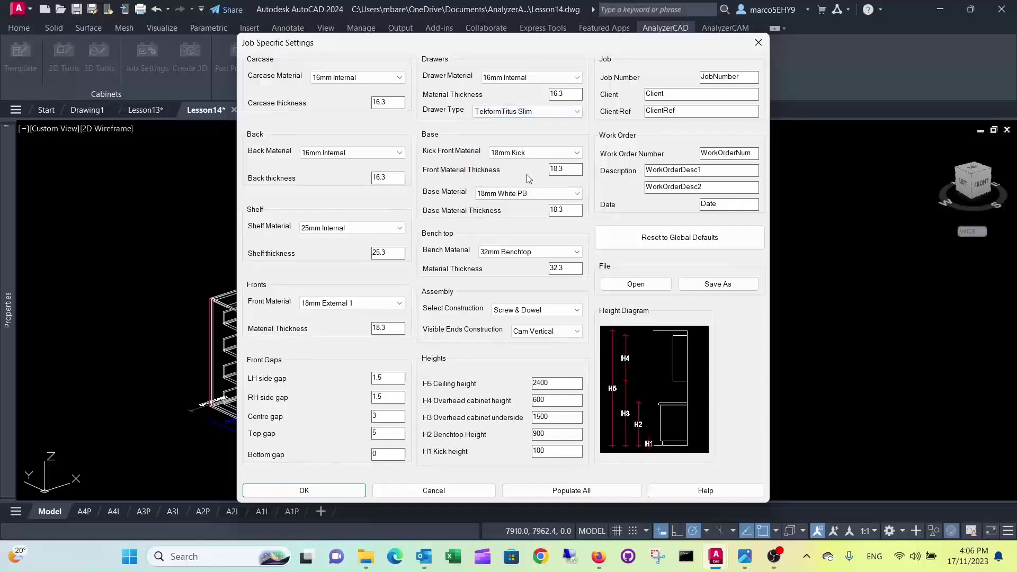
left_click(328, 491)
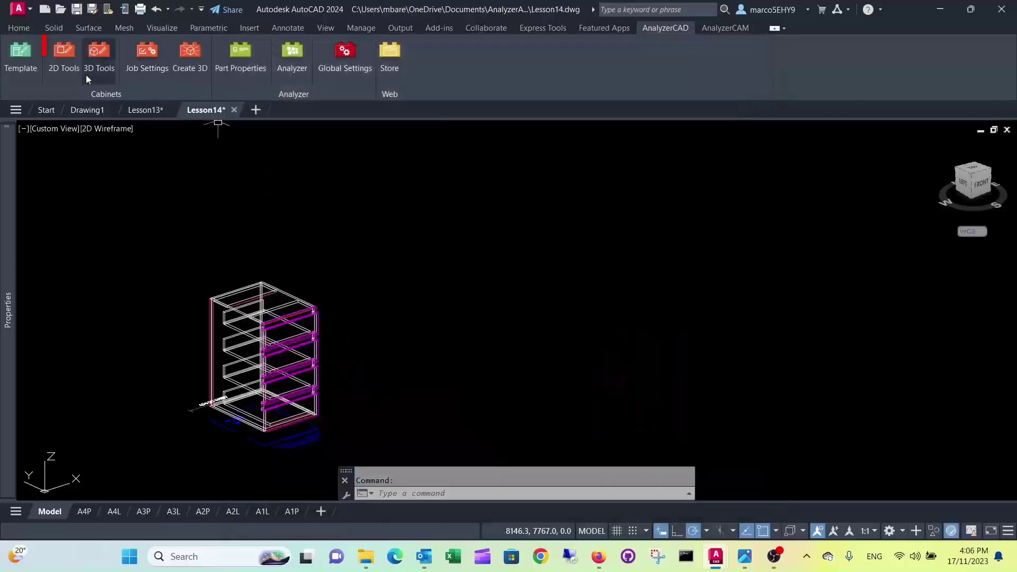
left_click(57, 59)
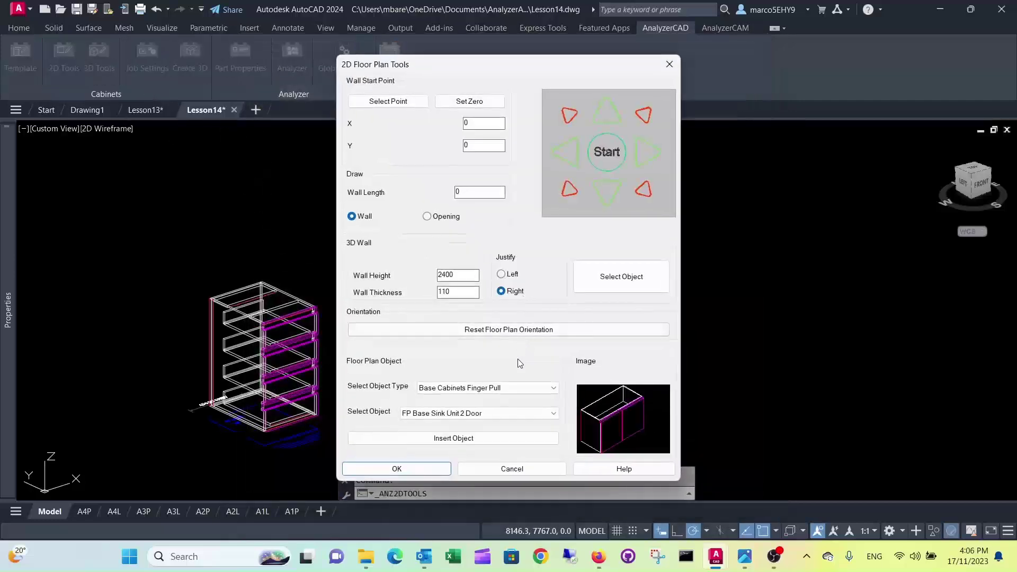
- Insert a second FP Base Unit 4 Drawer Equal block right of the cabinet, finger-pull height 30
left_click(550, 413)
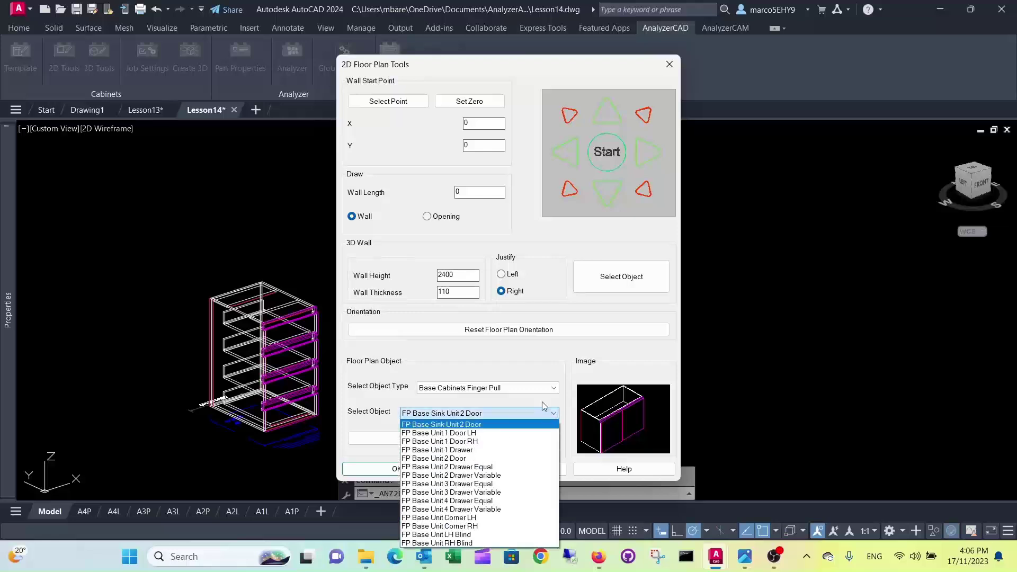
left_click(472, 500)
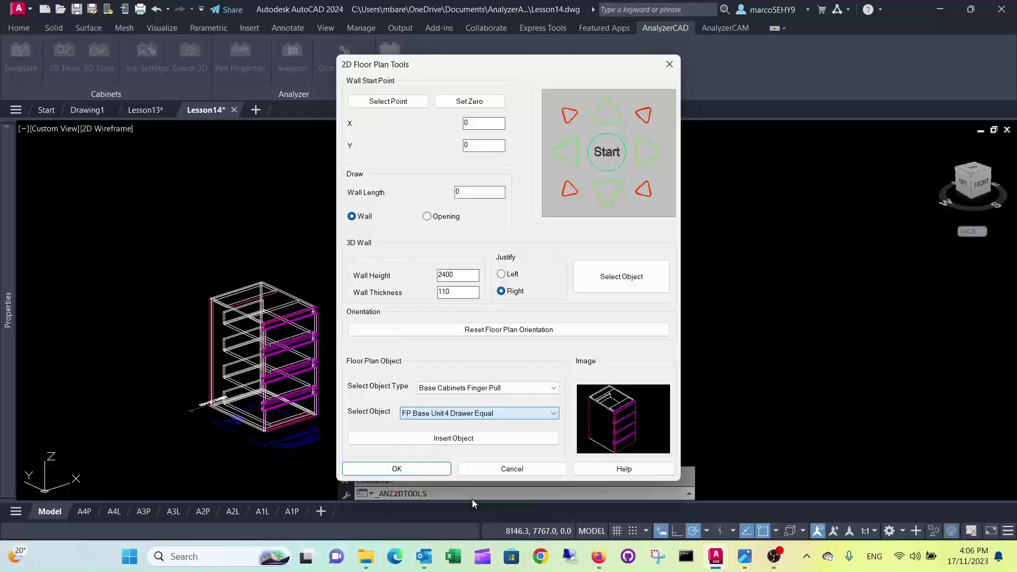
left_click(454, 438)
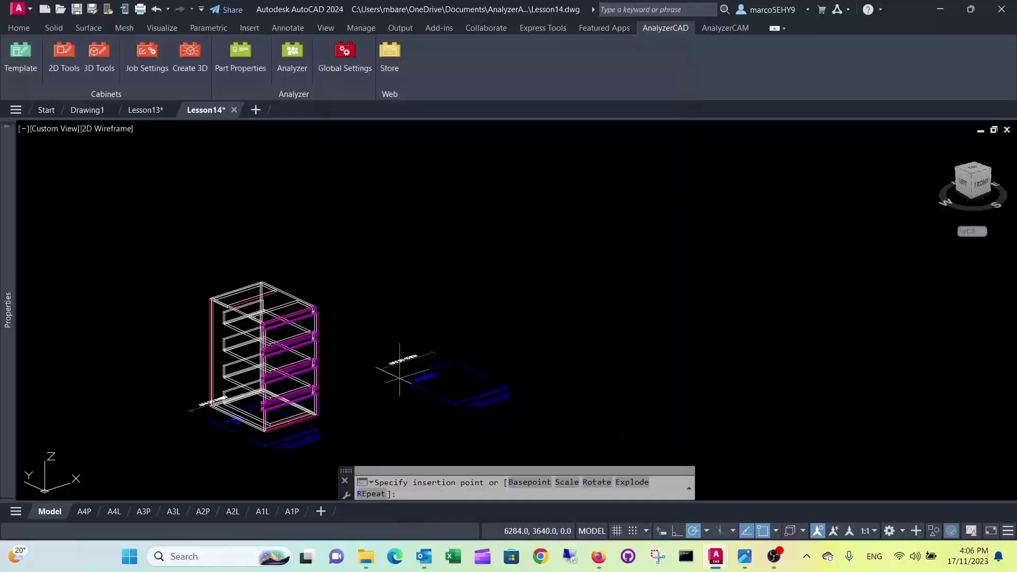
left_click(367, 371)
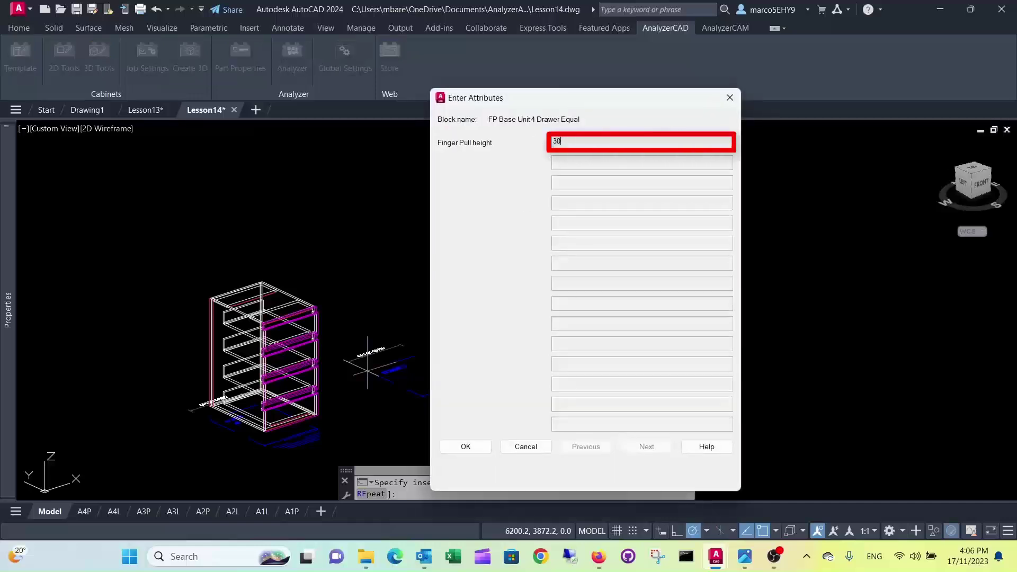
left_click(466, 447)
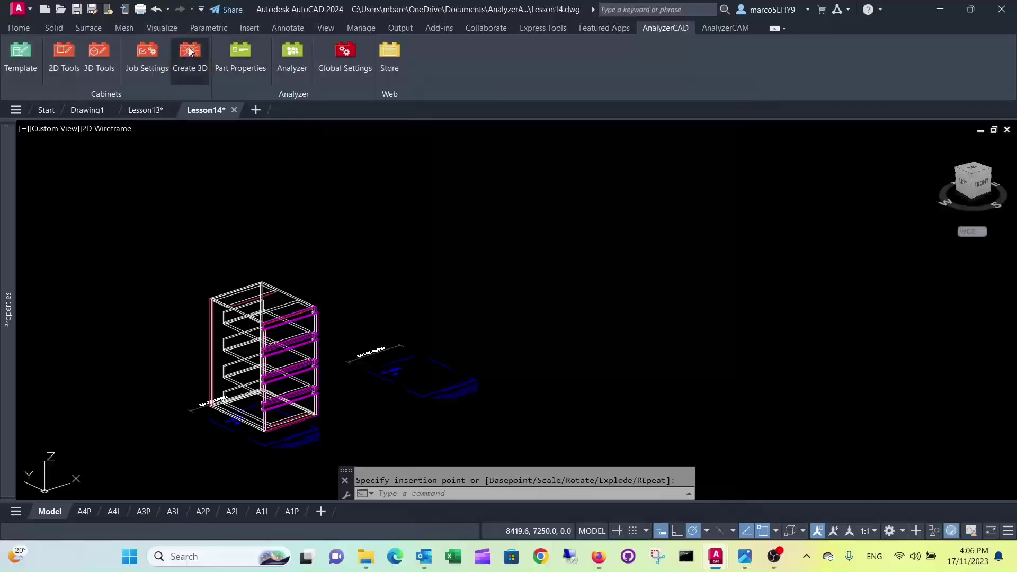
- Generate the second 450 BU4DRW block as a 3D four-drawer cabinet and zoom to inspect it
left_click(184, 53)
left_click(443, 388)
key("Return")
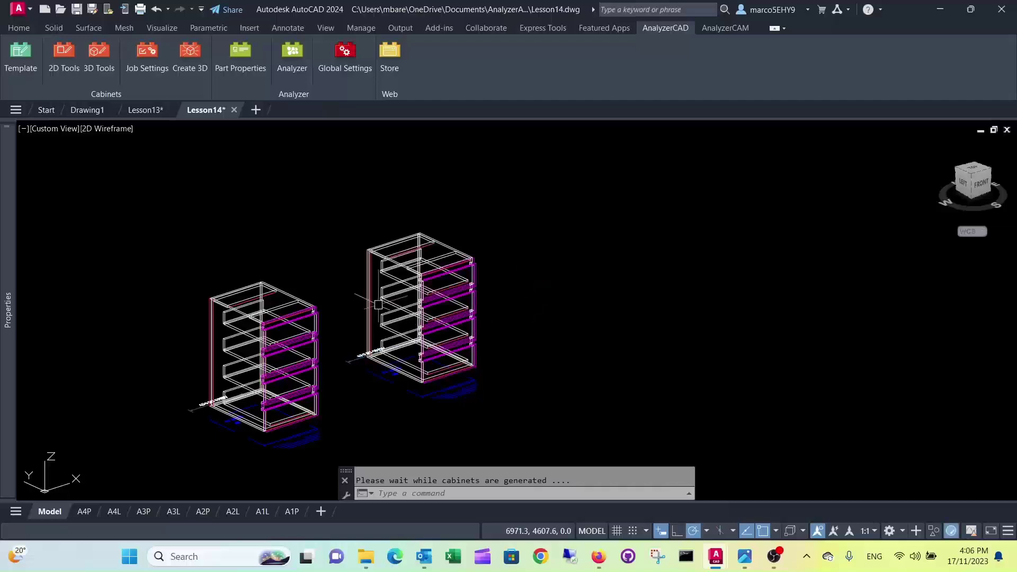
scroll(279, 329, "up", 6)
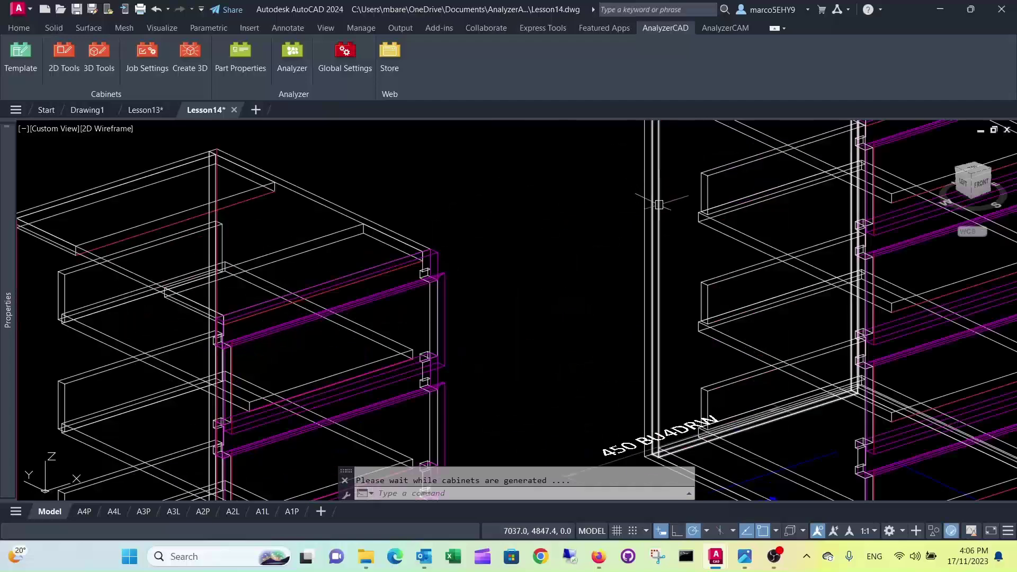
scroll(692, 207, "up", 4)
scroll(689, 201, "down", 4)
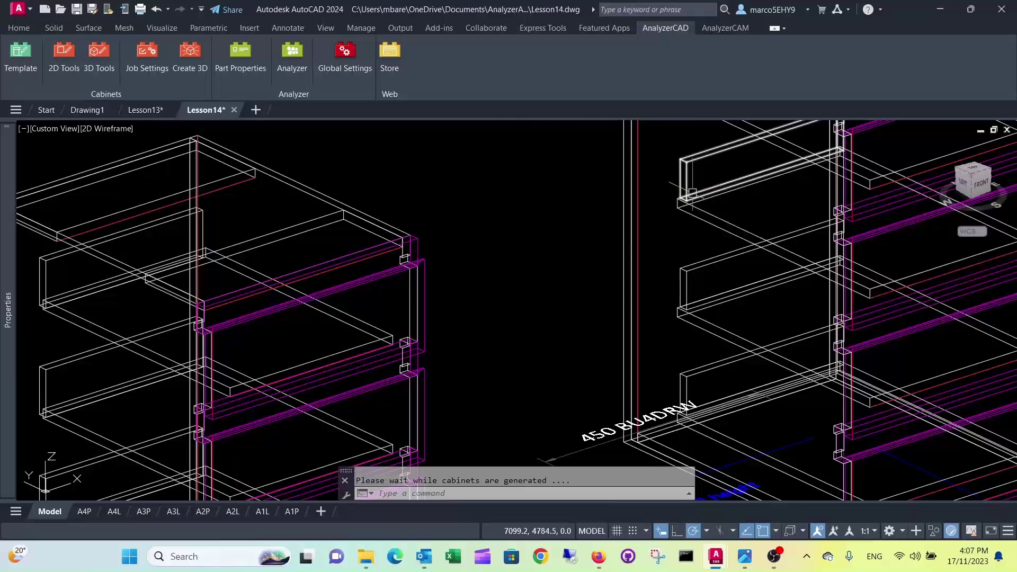
scroll(692, 194, "down", 2)
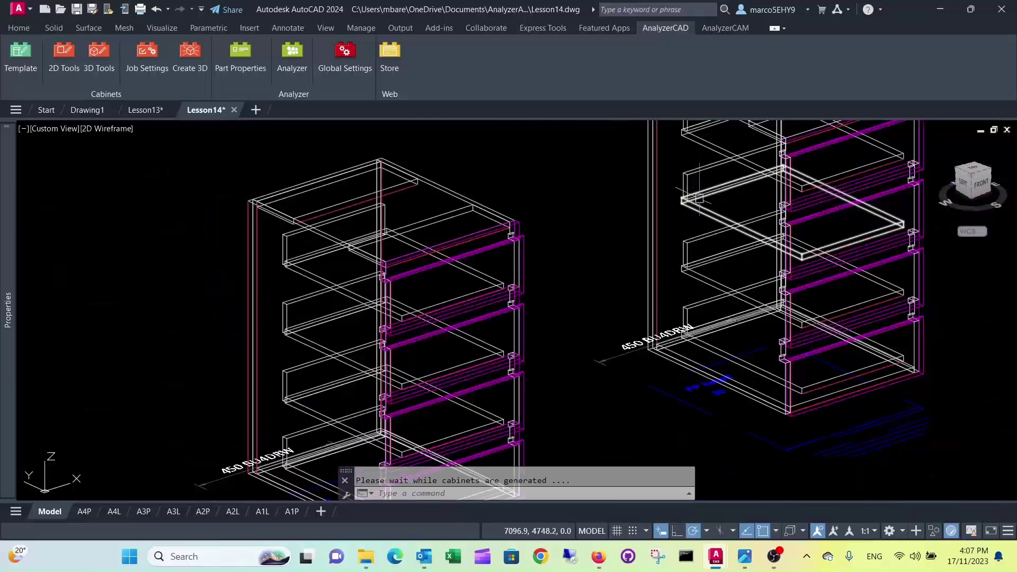
scroll(700, 201, "down", 5)
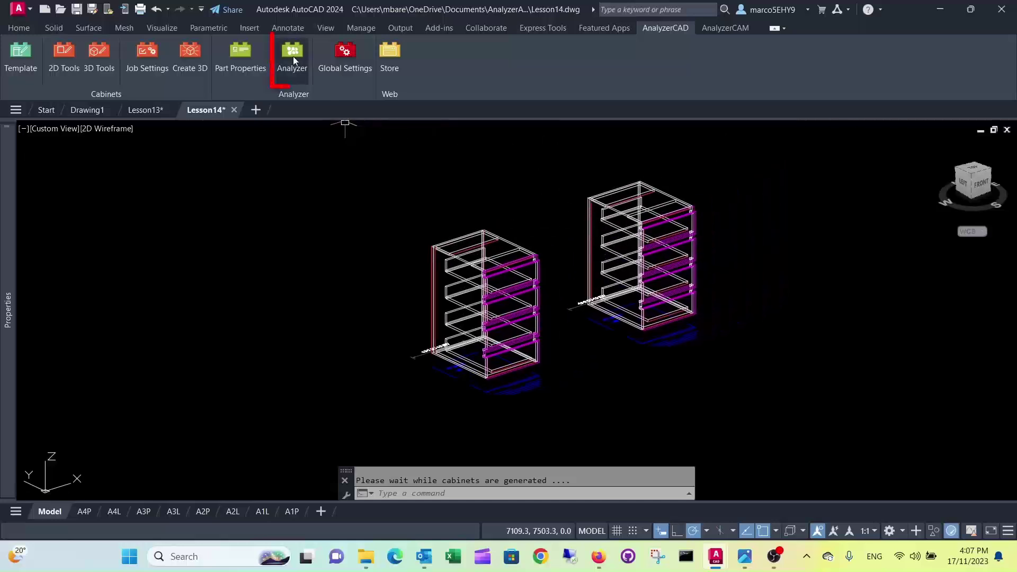
- Export the right-hand cabinet to Analyzer, accept the TekformTitus Slim drawer update, and launch Analyzer
left_click(288, 53)
left_click(724, 364)
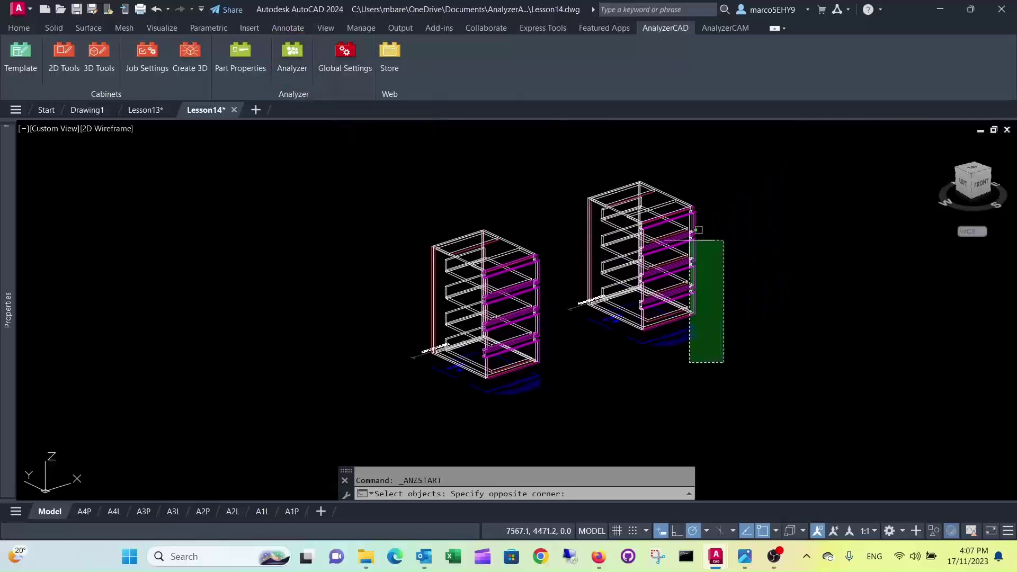
left_click(570, 153)
key("Return")
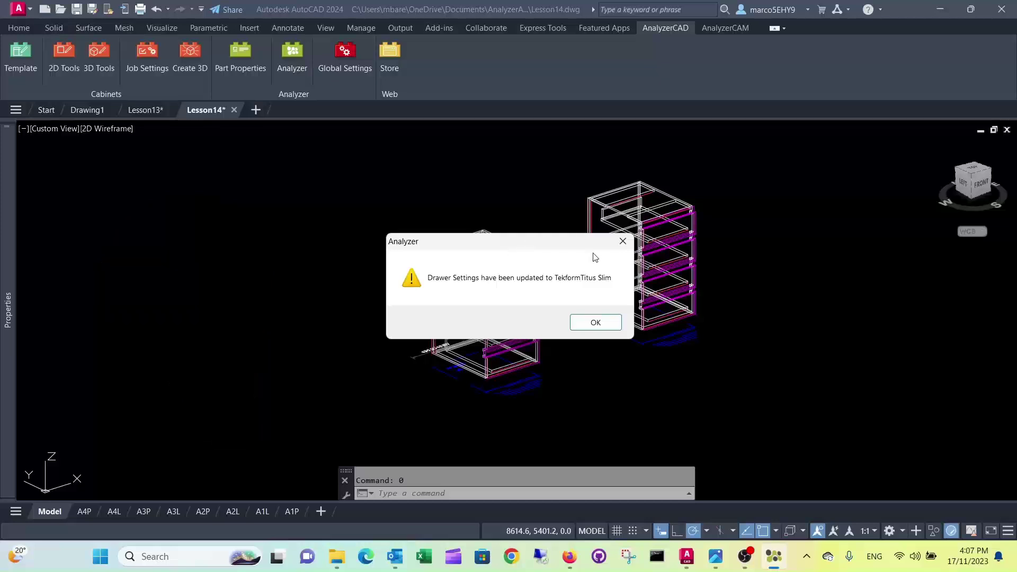
left_click(596, 322)
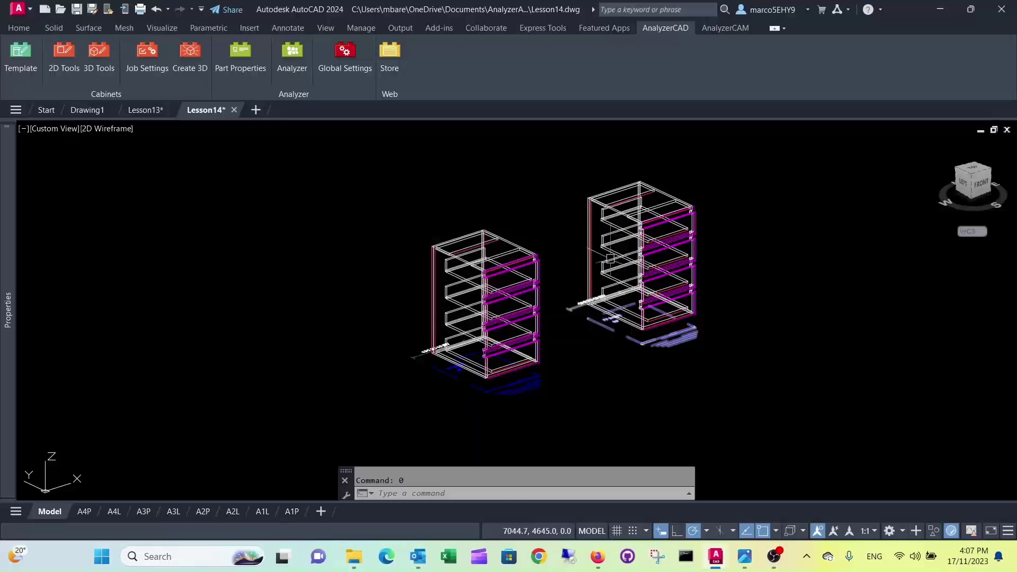
left_click(290, 51)
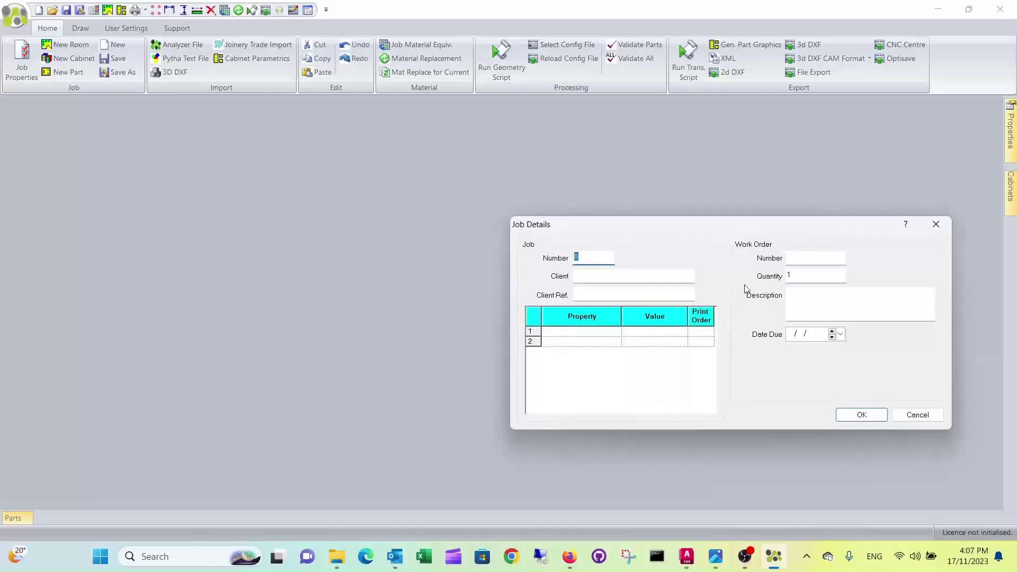
- Open the job, select Base_2, and run the geometry script to draw its dimensioned parts
left_click(862, 415)
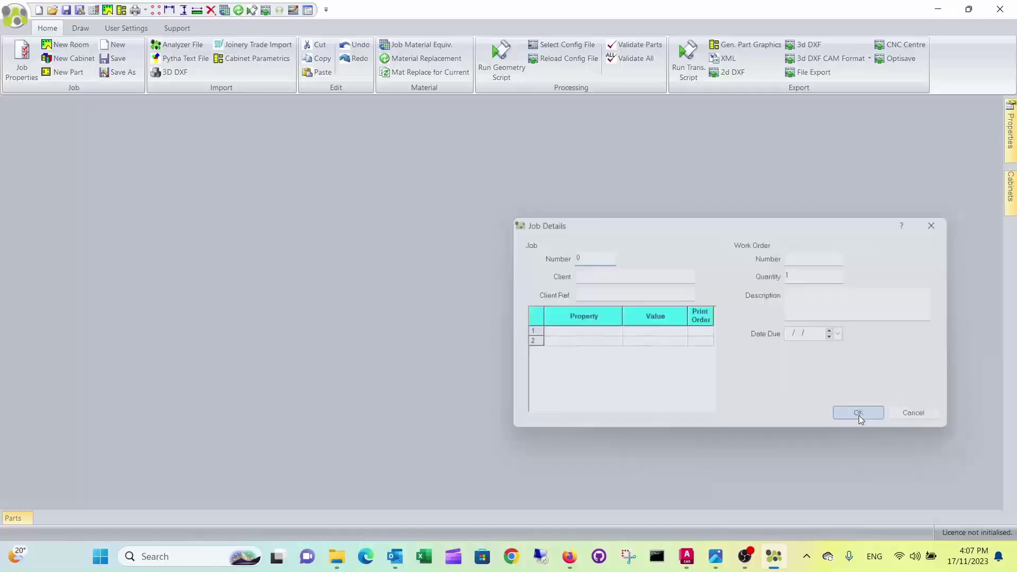
left_click(9, 130)
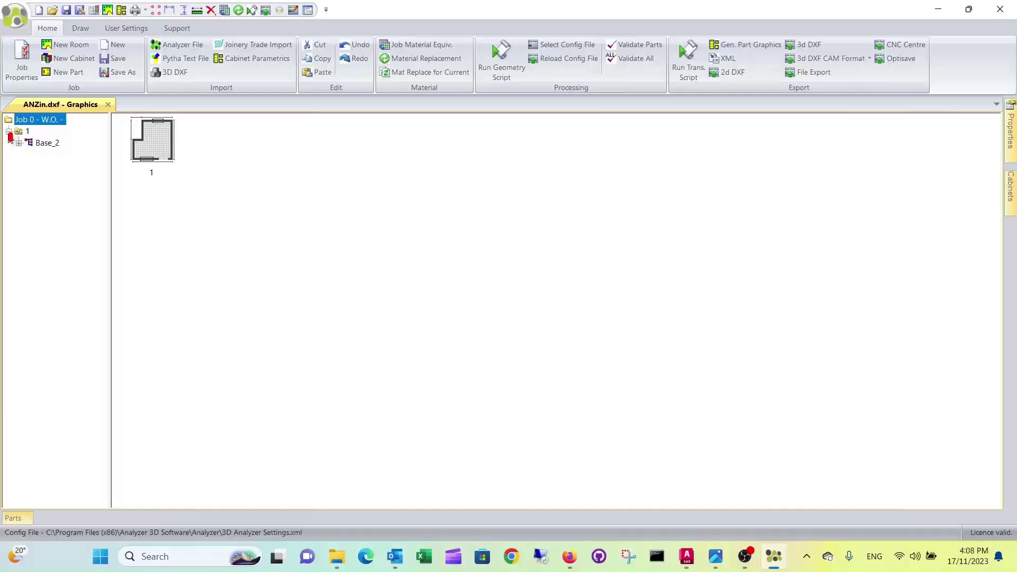
left_click(47, 143)
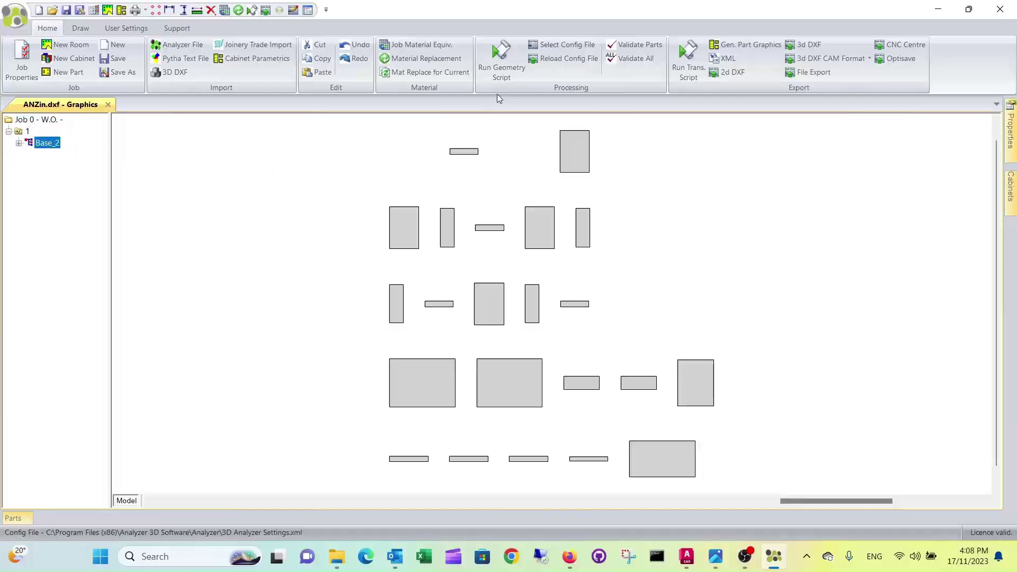
left_click(502, 59)
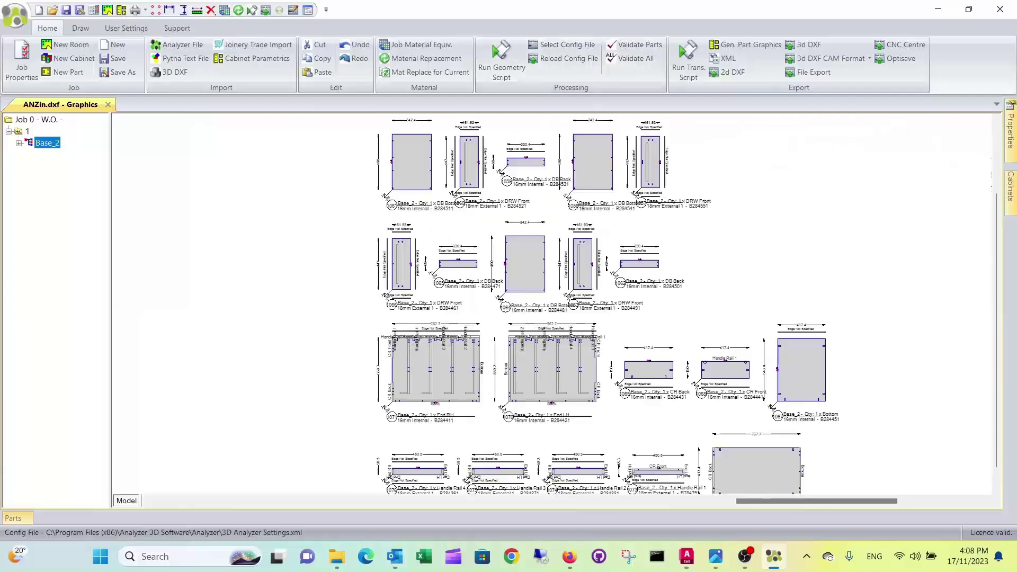
scroll(509, 358, "up", 5)
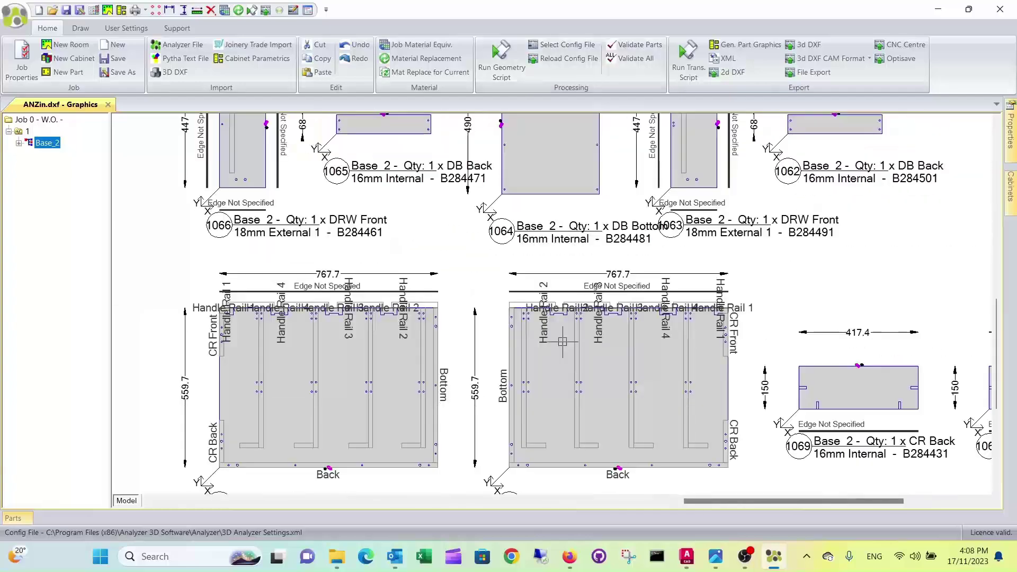
scroll(561, 345, "down", 3)
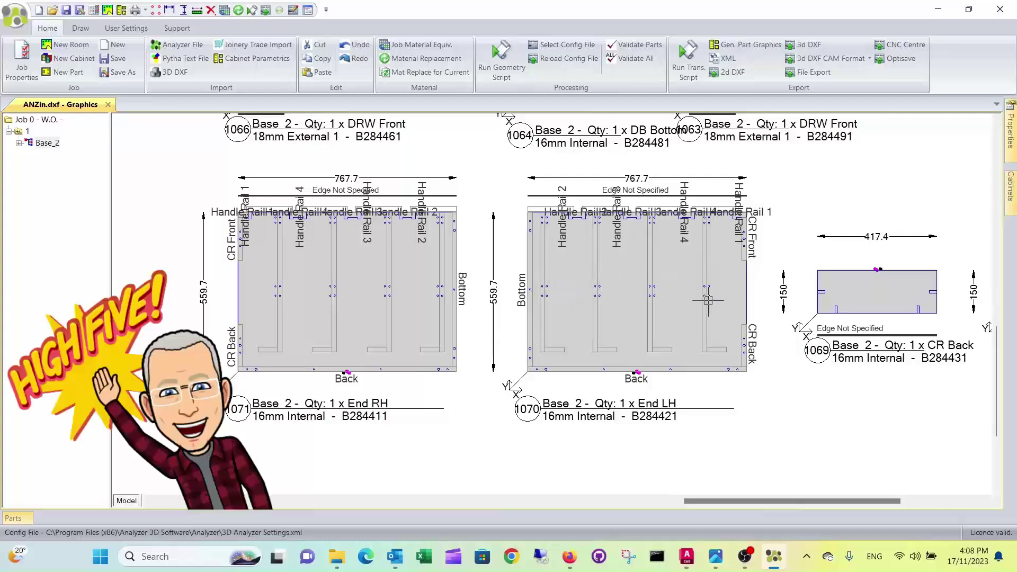
scroll(601, 255, "down", 4)
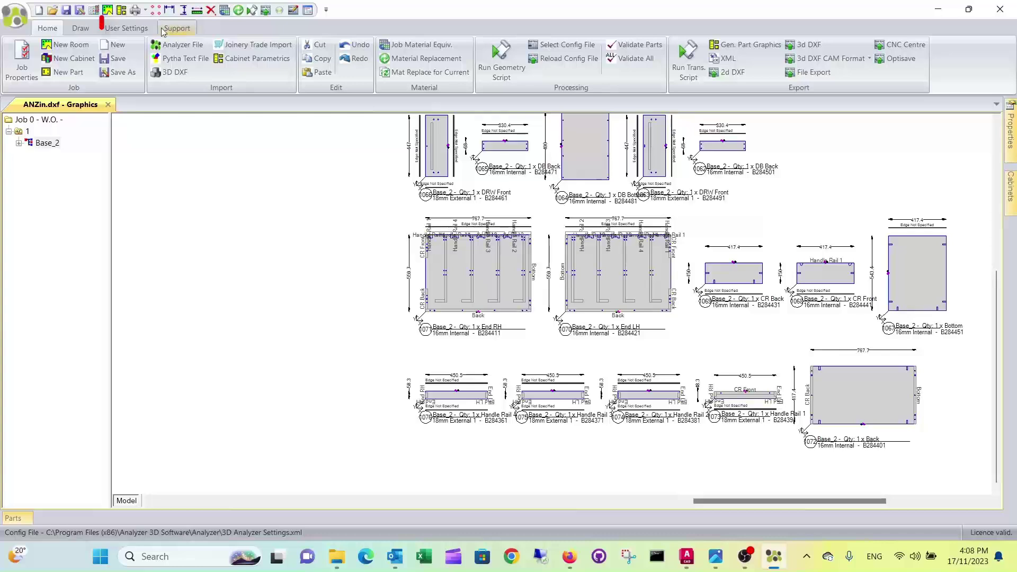
- Set Drawer Systems to Blum Tandem 'by Analyzer Manufacturing', then exit without saving ANZin.dxf
left_click(122, 31)
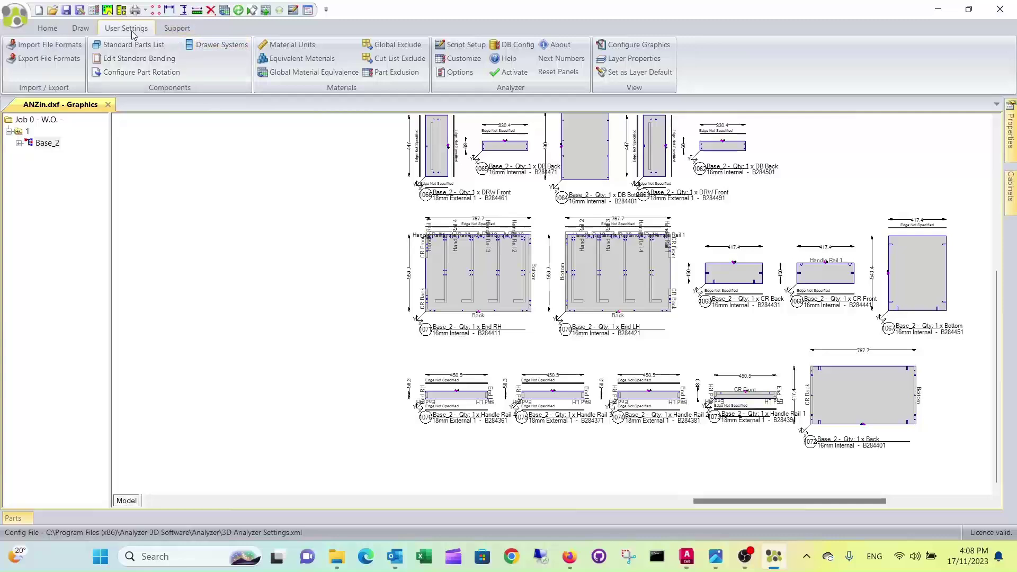
left_click(215, 45)
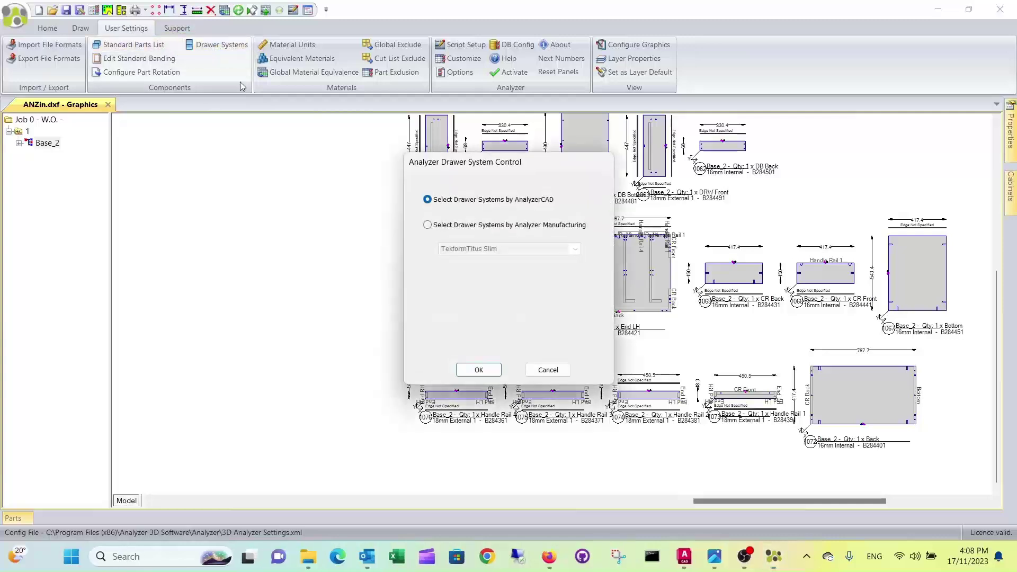
left_click(431, 226)
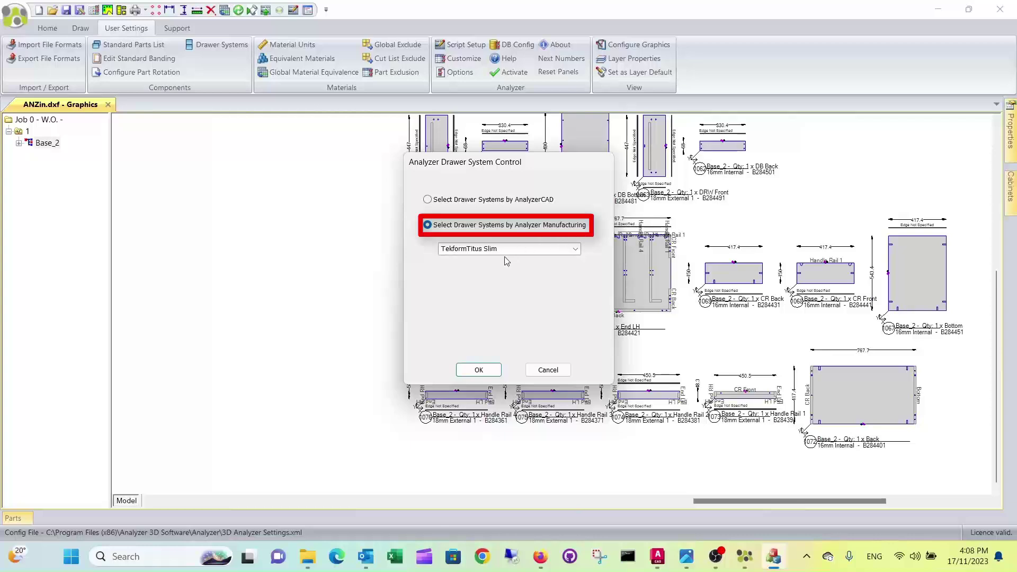
left_click(575, 249)
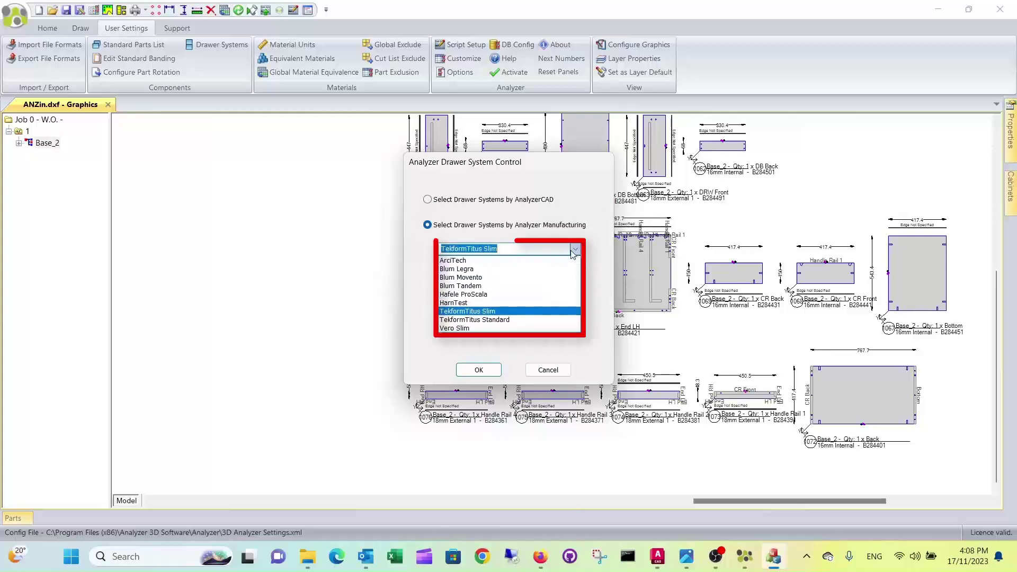
left_click(481, 288)
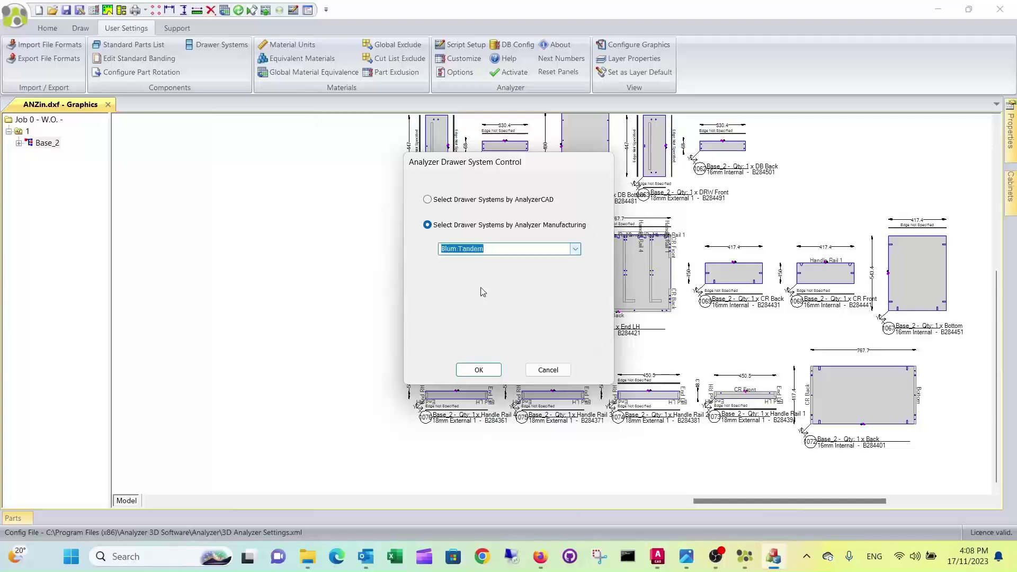
left_click(483, 370)
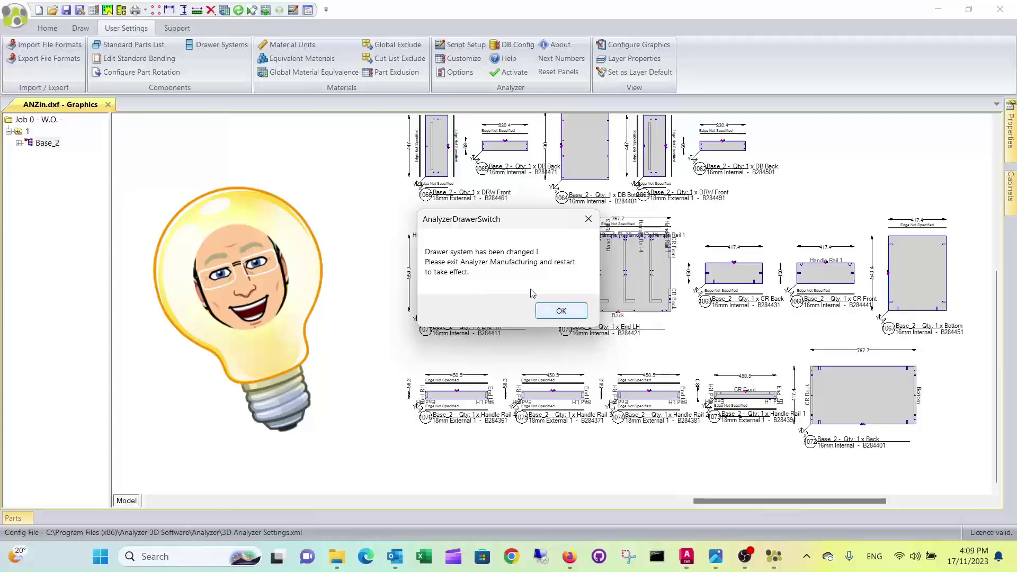
left_click(562, 311)
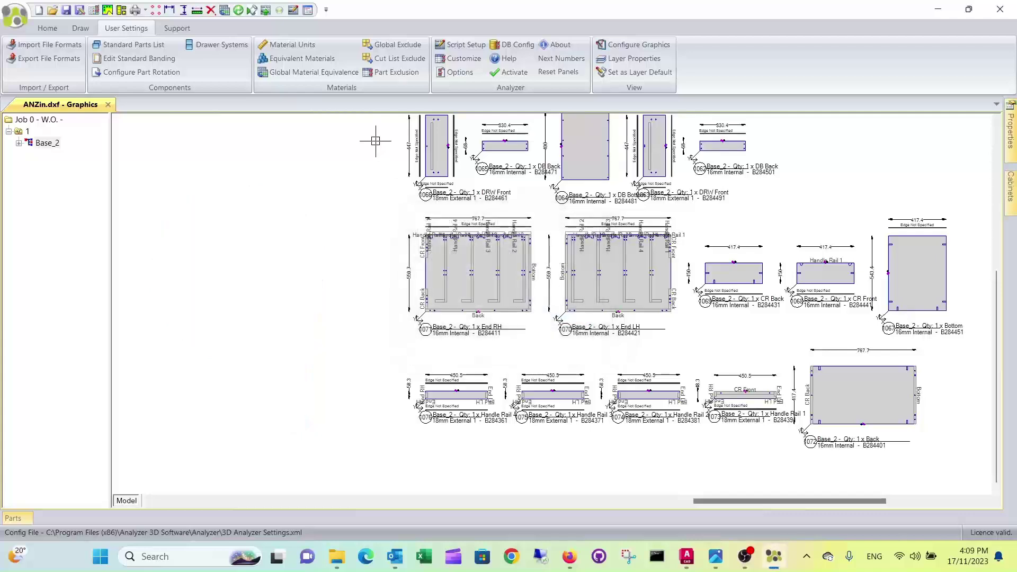
left_click(1001, 10)
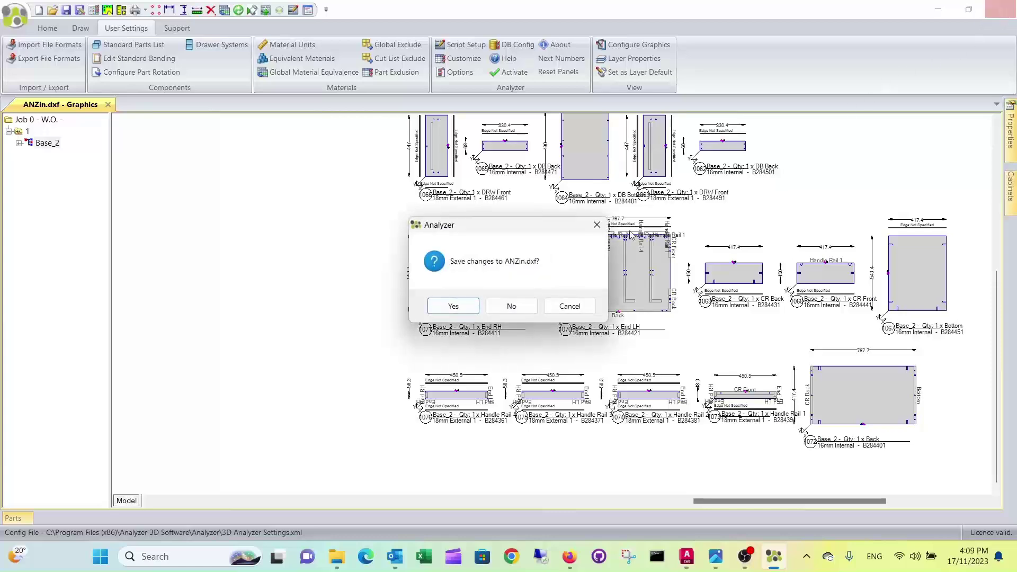
left_click(511, 306)
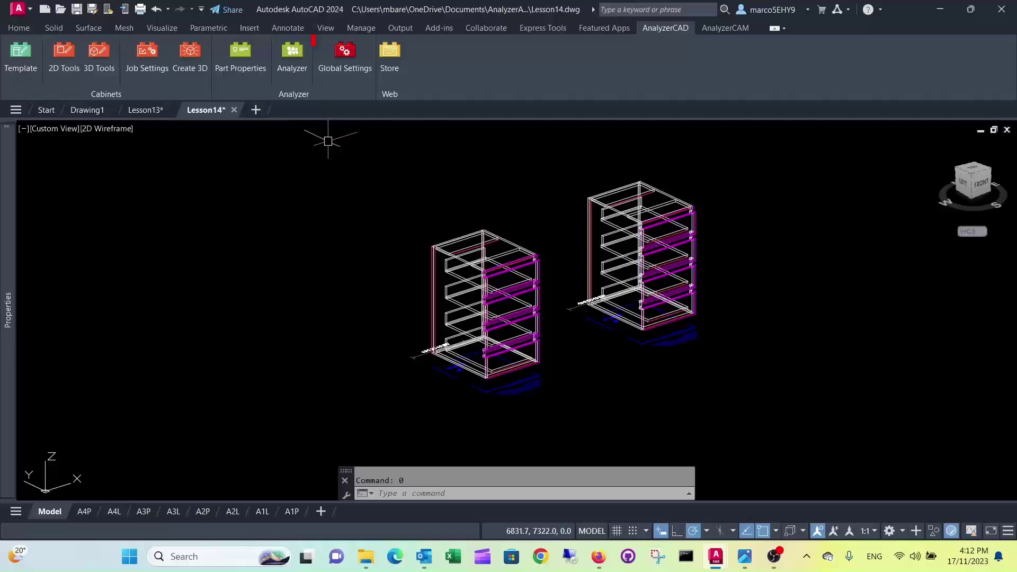
left_click(344, 53)
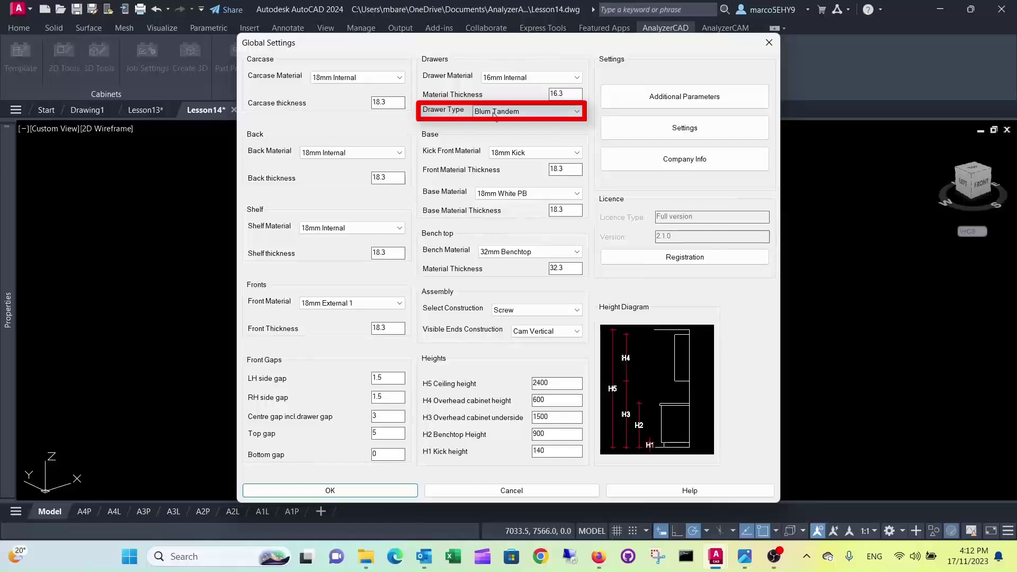
key("Return")
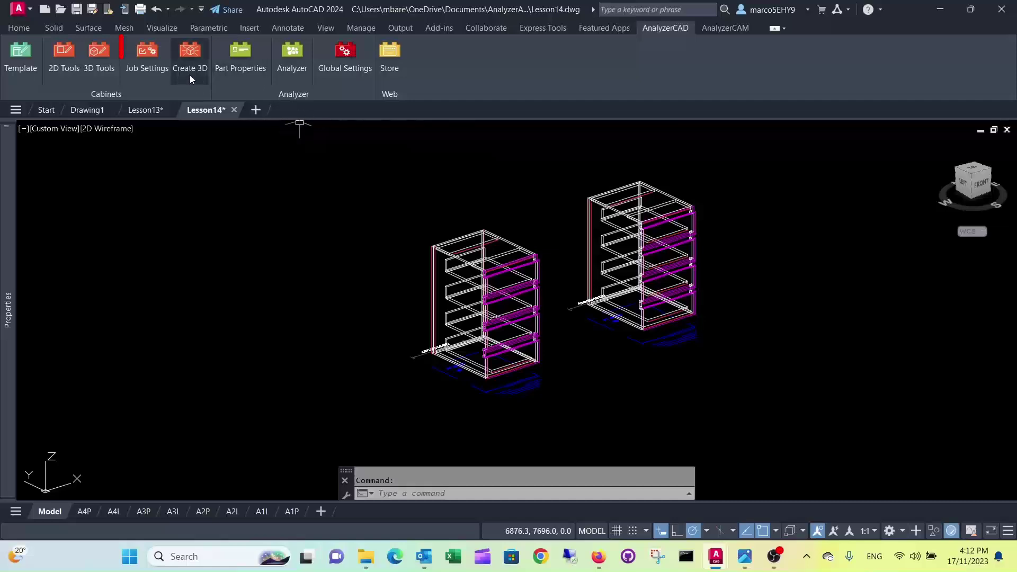
- Keep TekformTitus Slim as the job's drawer type in Job Specific Settings, then erase the right-hand cabinet
left_click(143, 65)
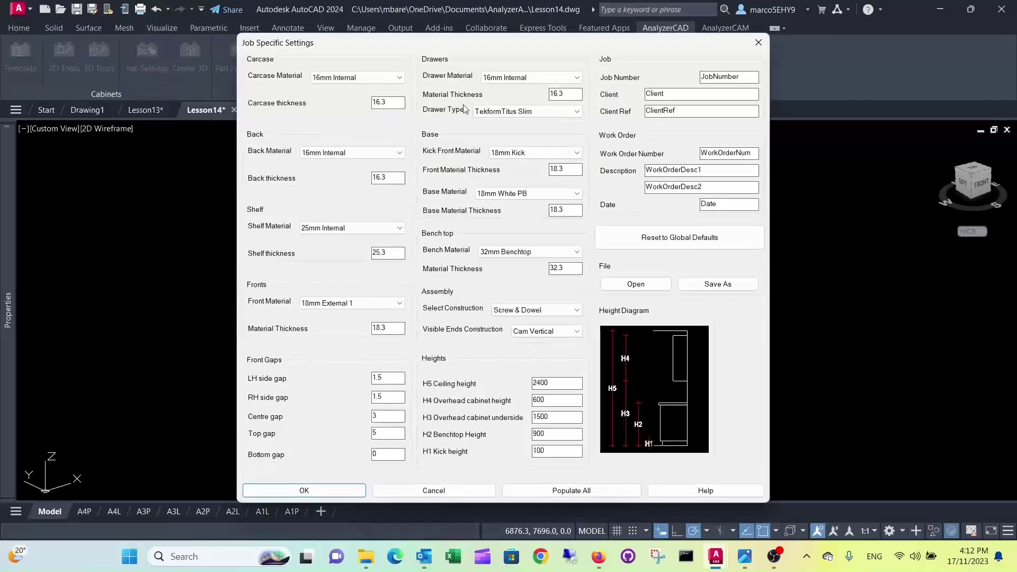
left_click(580, 113)
left_click(533, 179)
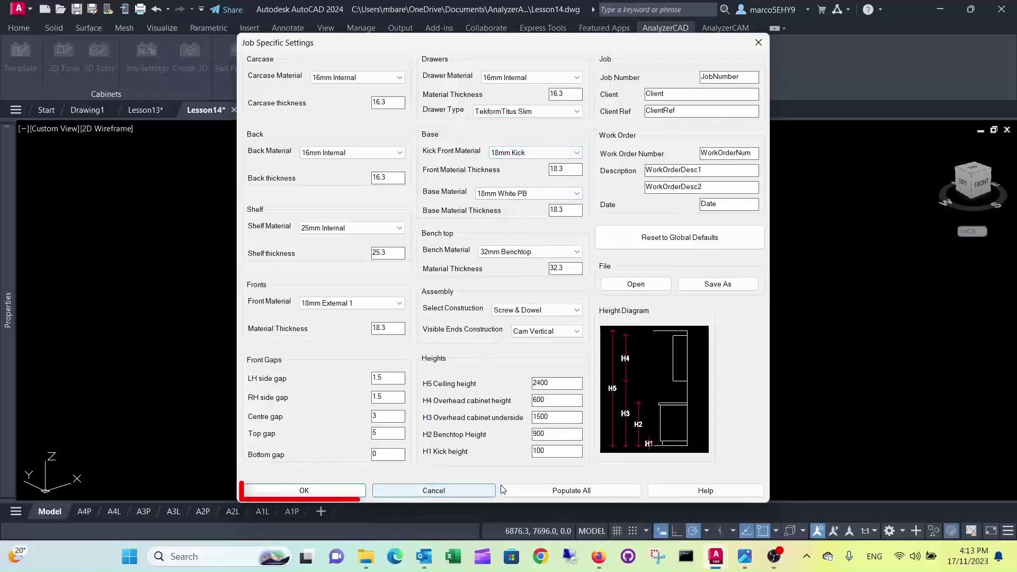
left_click(325, 490)
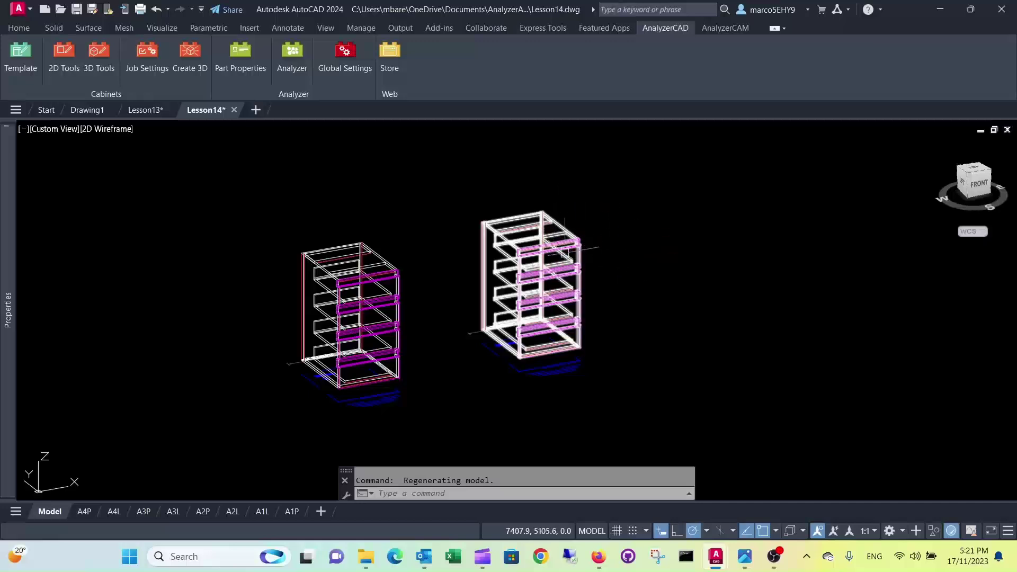
left_click(557, 235)
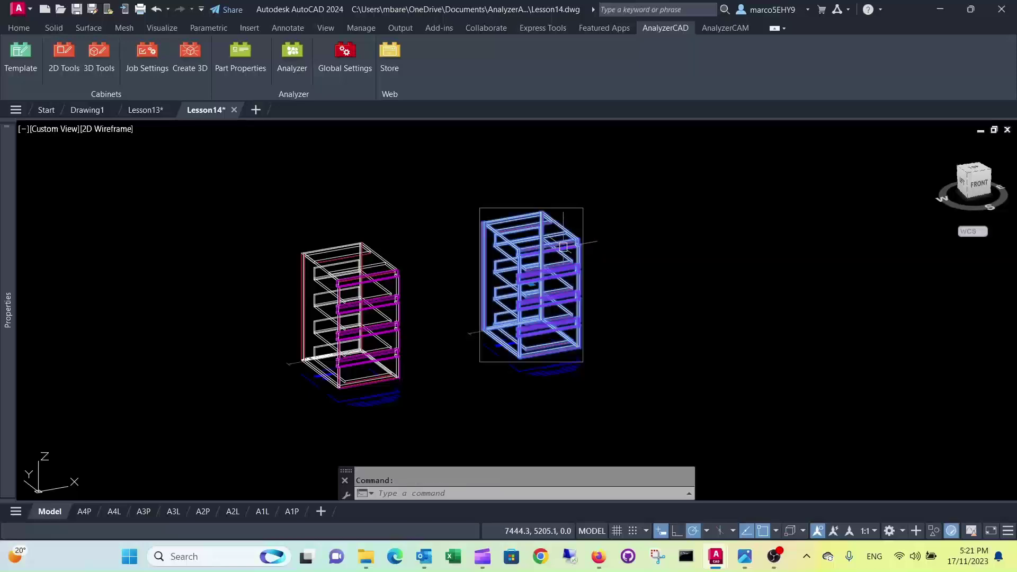